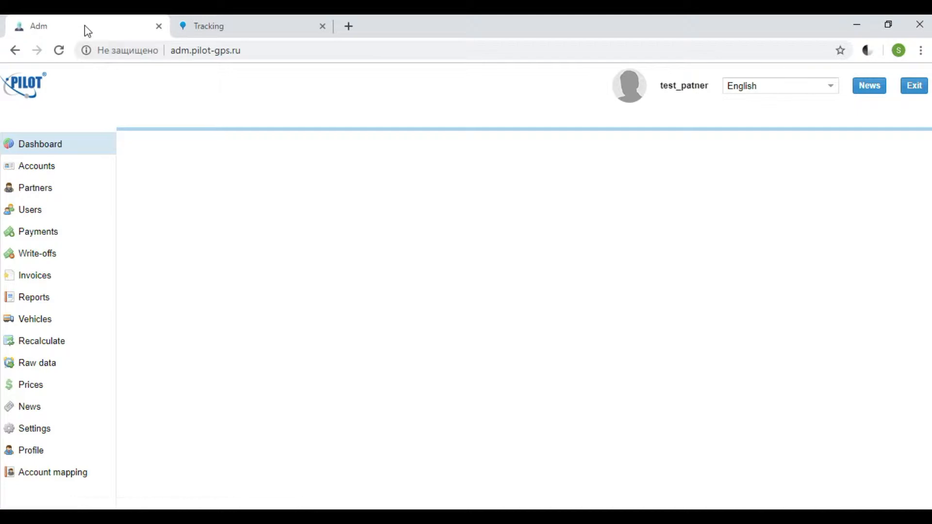
# Step: Switch between the Tracking page and the Adm panel to view both interfaces, ending on the Adm panel
pyautogui.click(191, 24)
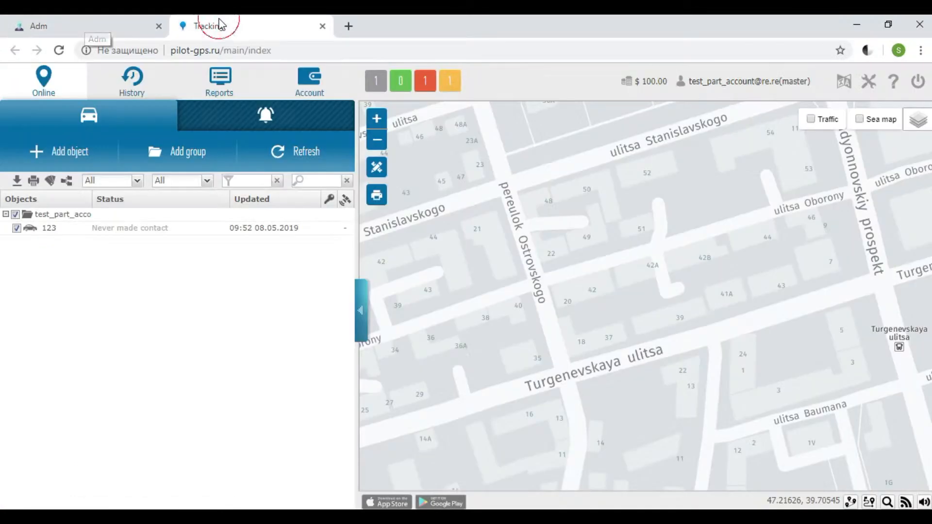
pyautogui.click(120, 25)
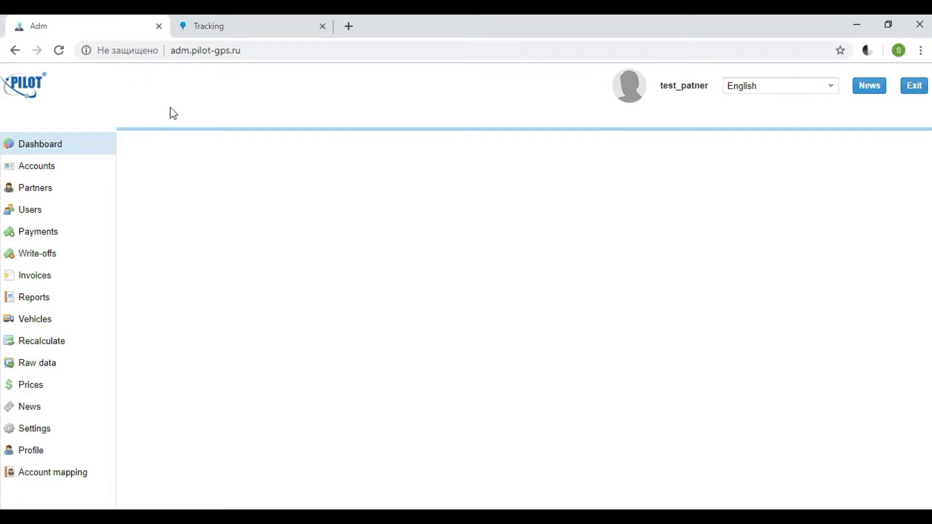
pyautogui.click(222, 26)
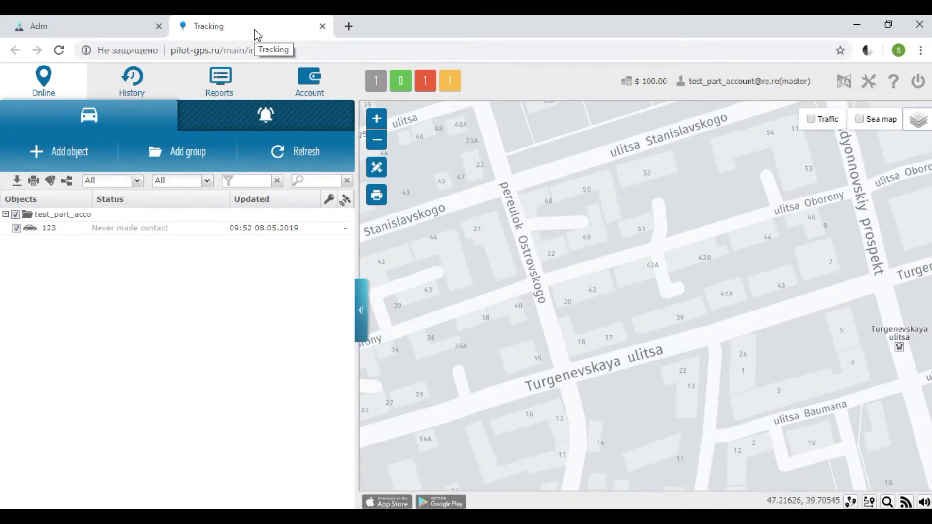
pyautogui.click(117, 28)
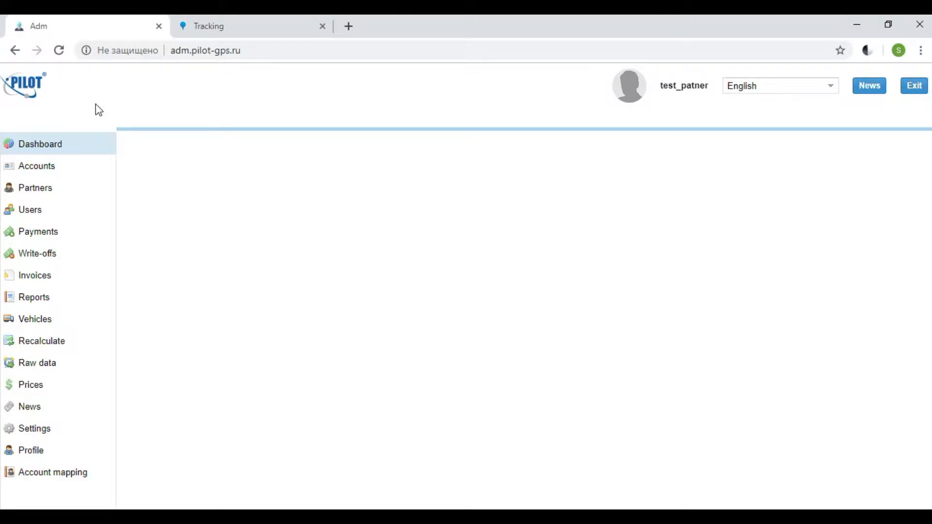
# Step: View the partner's summary and vehicle charts on the Dashboard, and open the Accounts list
pyautogui.click(90, 450)
pyautogui.click(49, 143)
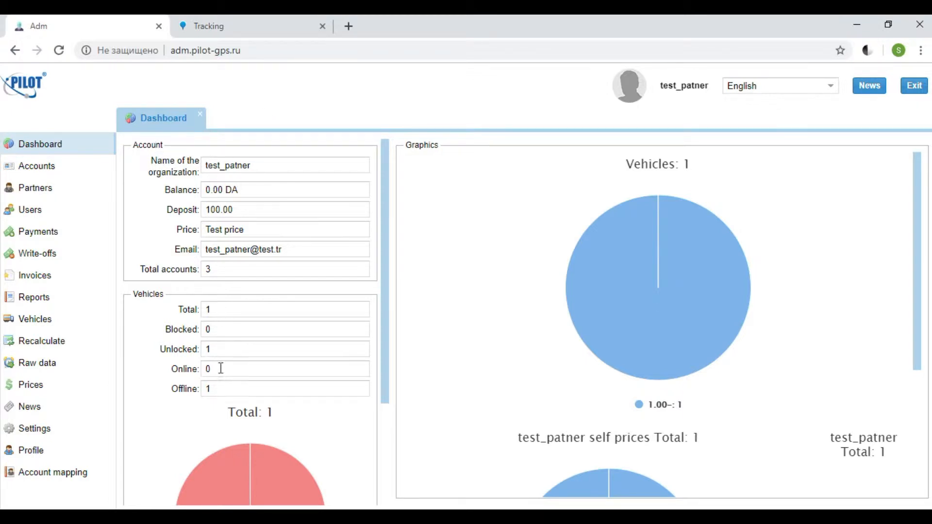
pyautogui.click(41, 176)
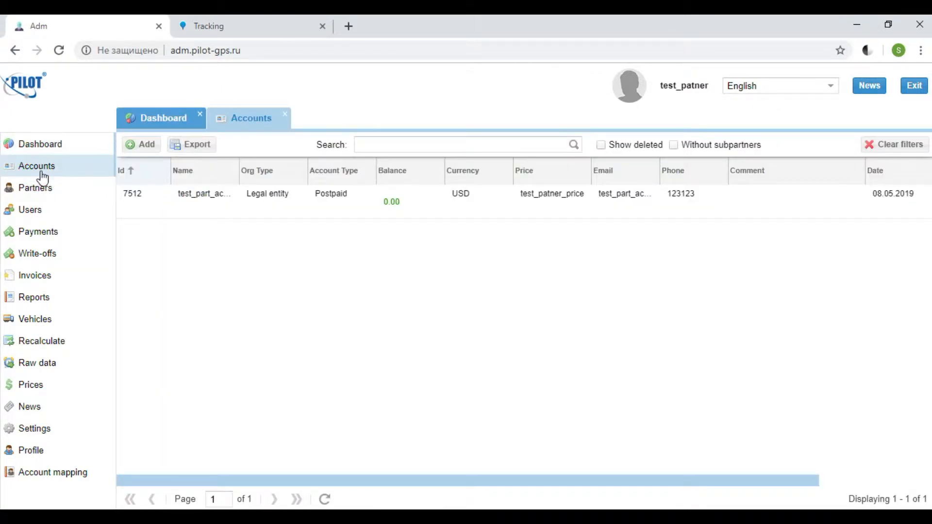
pyautogui.click(53, 209)
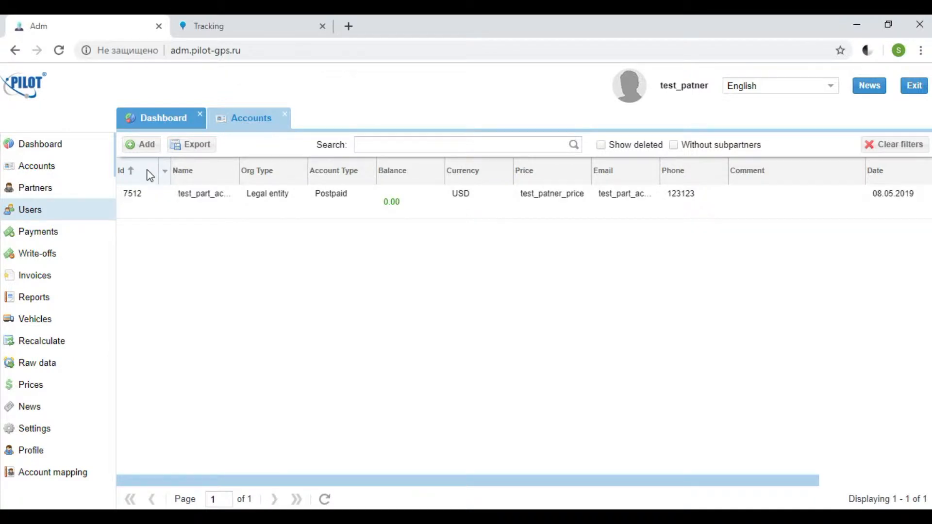
# Step: View the blank form for adding an account and close it without saving
pyautogui.click(146, 149)
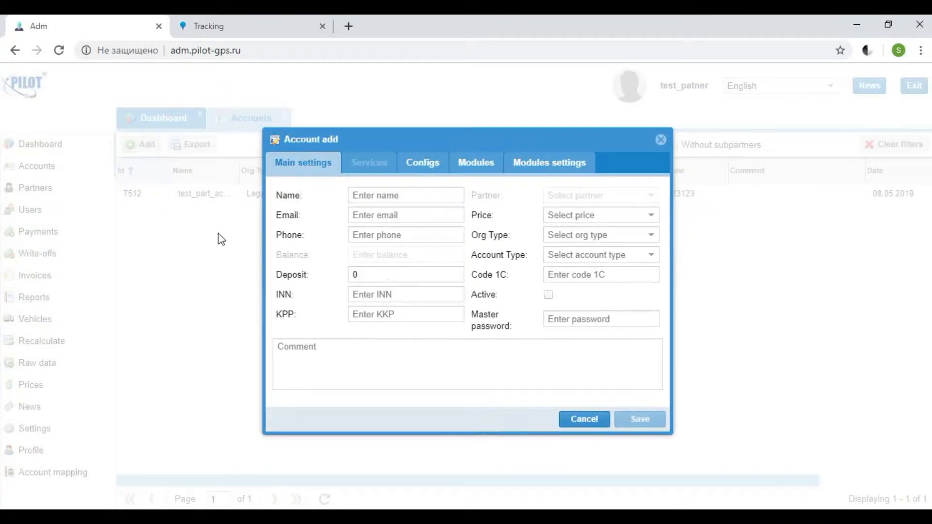
pyautogui.moveTo(406, 143); pyautogui.dragTo(406, 130)
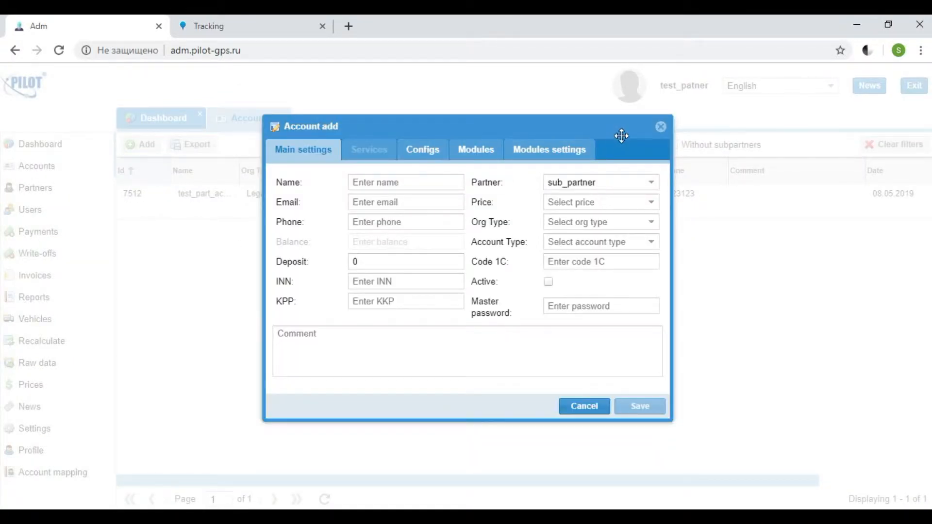
pyautogui.click(661, 127)
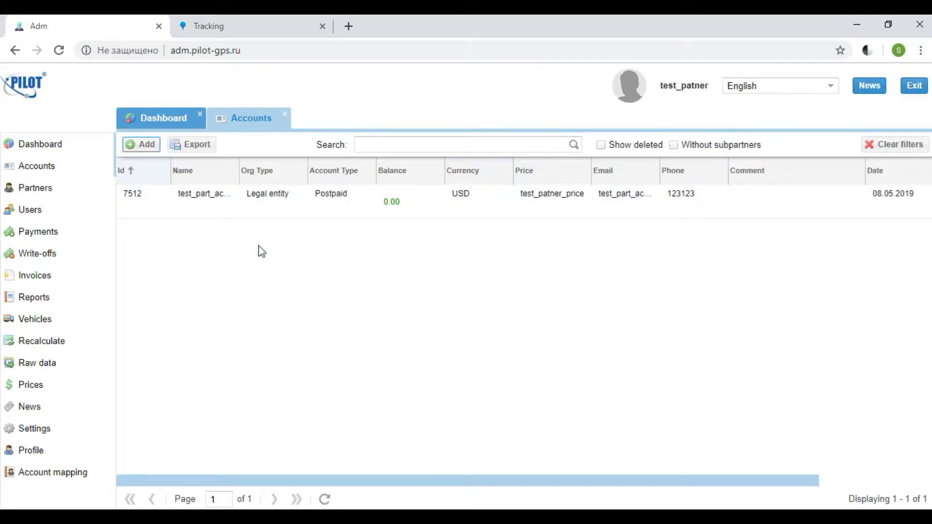
# Step: Open the main settings of test_part_account and examine its Deposit field
pyautogui.doubleClick(200, 192)
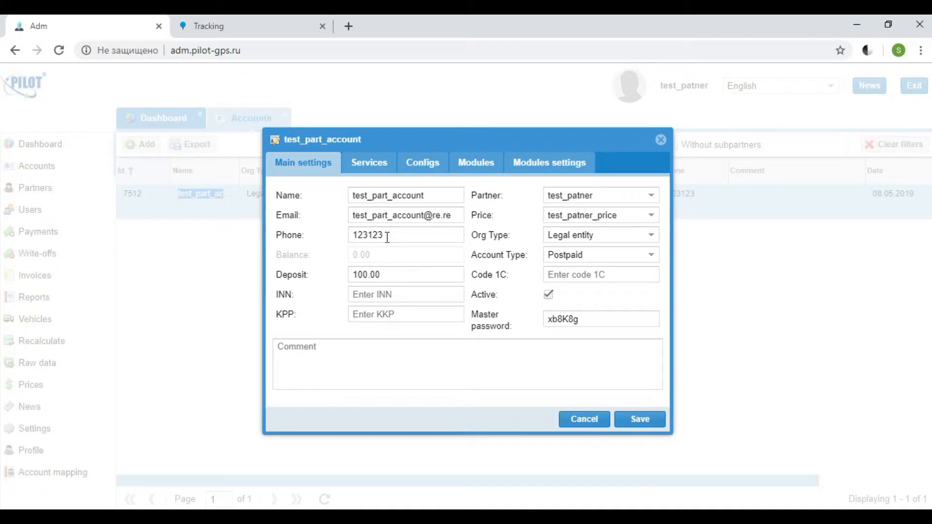
pyautogui.moveTo(383, 274); pyautogui.dragTo(351, 275)
pyautogui.click(382, 274)
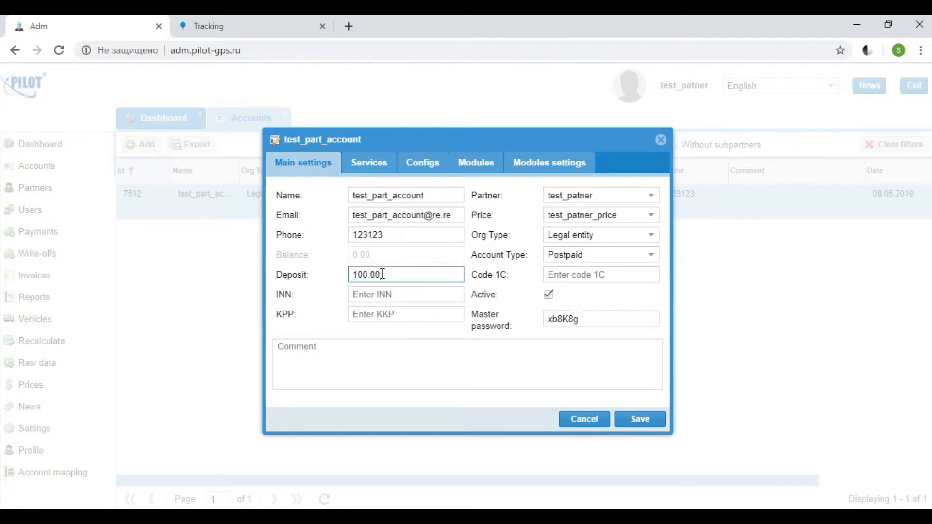
# Step: Examine the Partner, Price and Org Type choices in the test_part_account settings without changing them
pyautogui.click(606, 196)
pyautogui.click(650, 198)
pyautogui.click(650, 198)
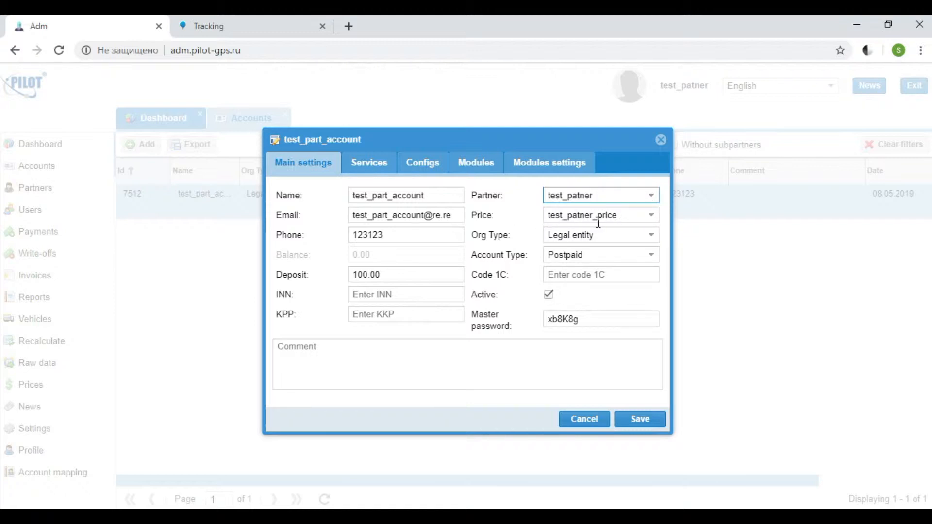
pyautogui.click(651, 216)
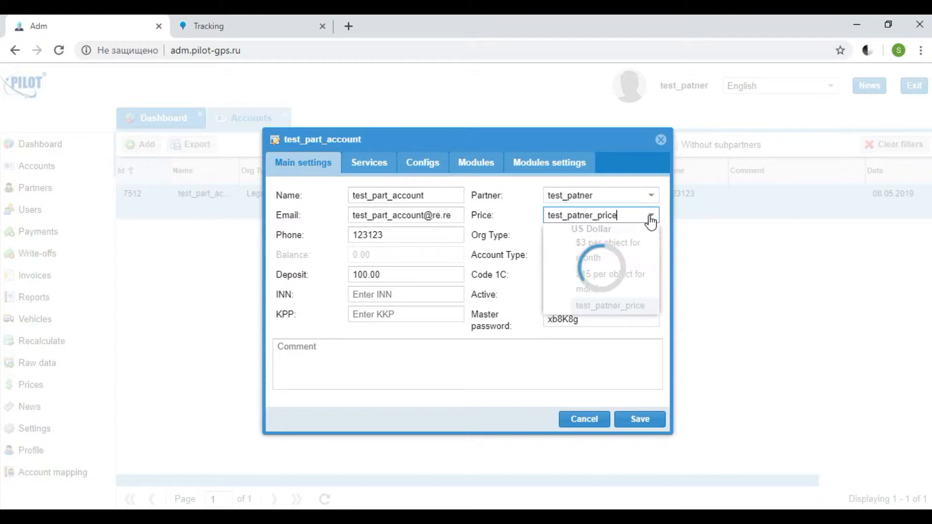
pyautogui.click(651, 217)
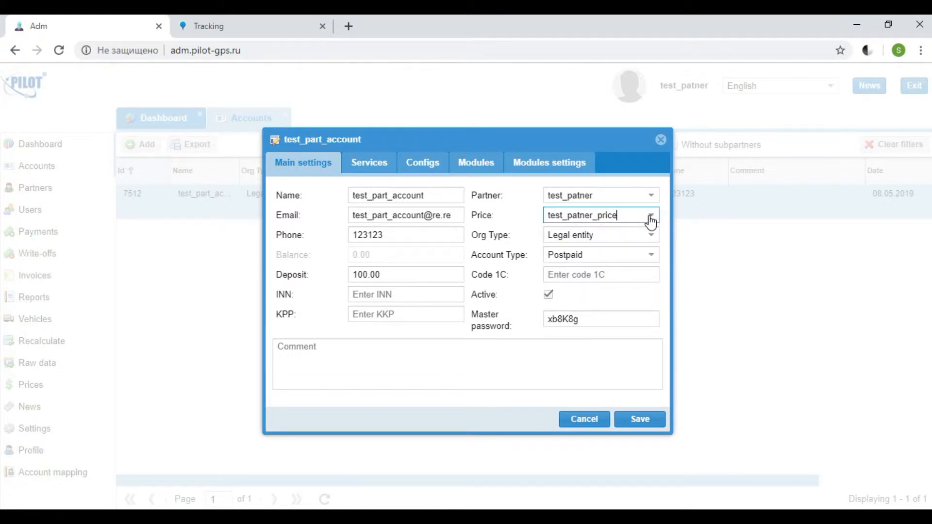
pyautogui.press('Tab')
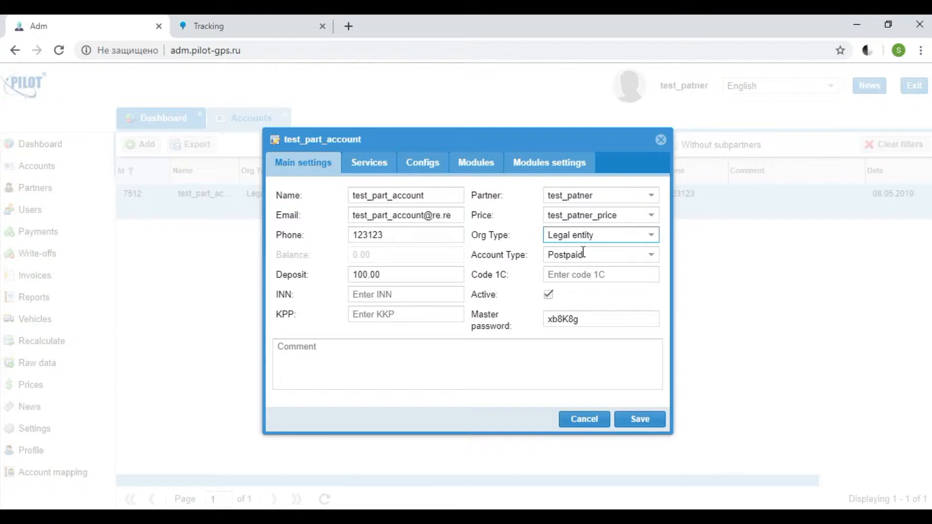
# Step: Examine the account's Code 1C and Master password fields, switching Active off and back on
pyautogui.click(517, 276)
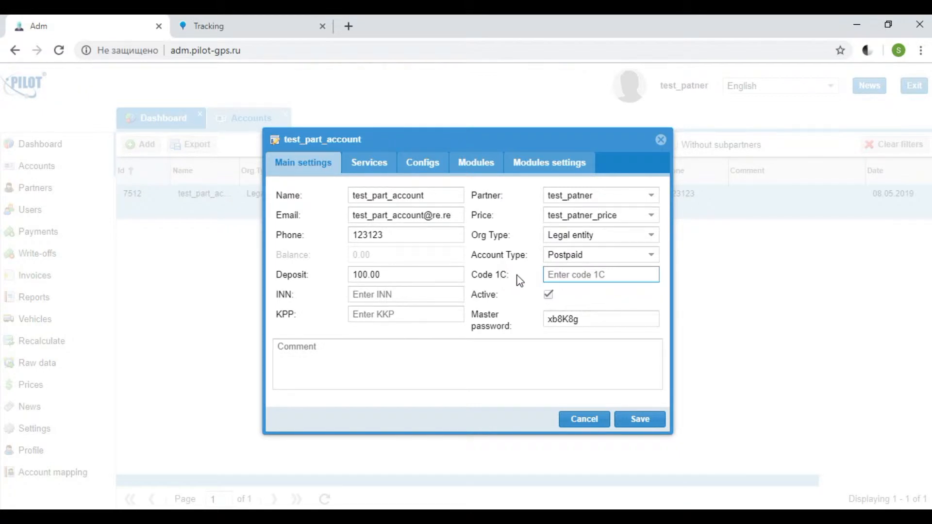
pyautogui.click(548, 296)
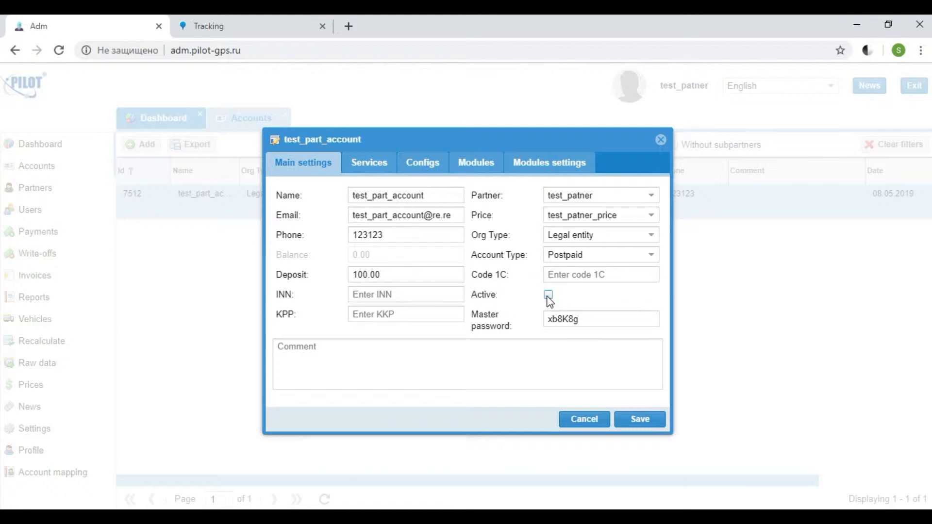
pyautogui.click(548, 297)
pyautogui.moveTo(580, 319); pyautogui.dragTo(542, 318)
pyautogui.click(585, 319)
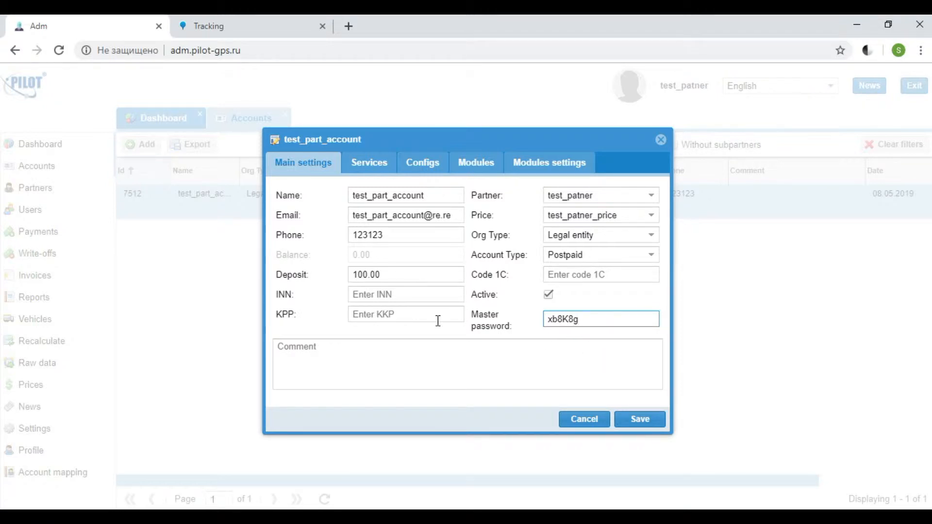
# Step: Review which services can be added to test_part_account, and leave the Add service dialog without adding one
pyautogui.click(377, 172)
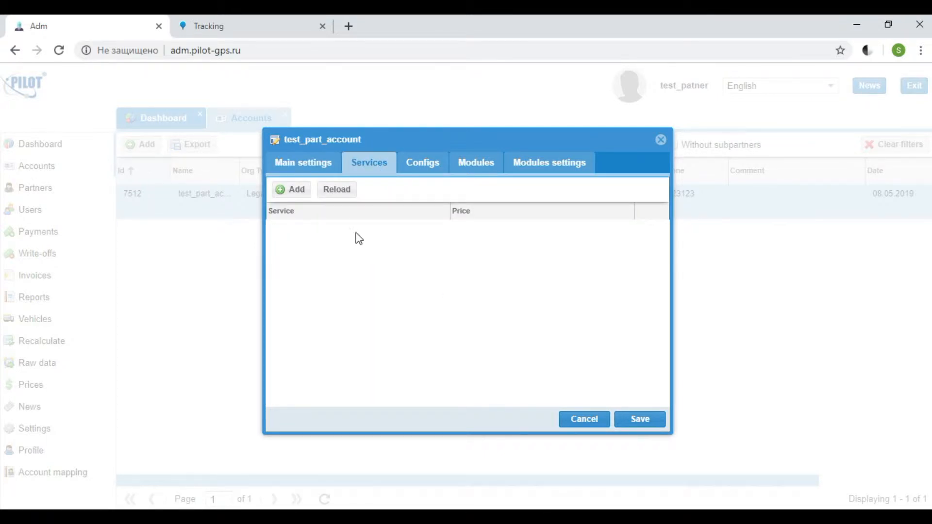
pyautogui.click(294, 192)
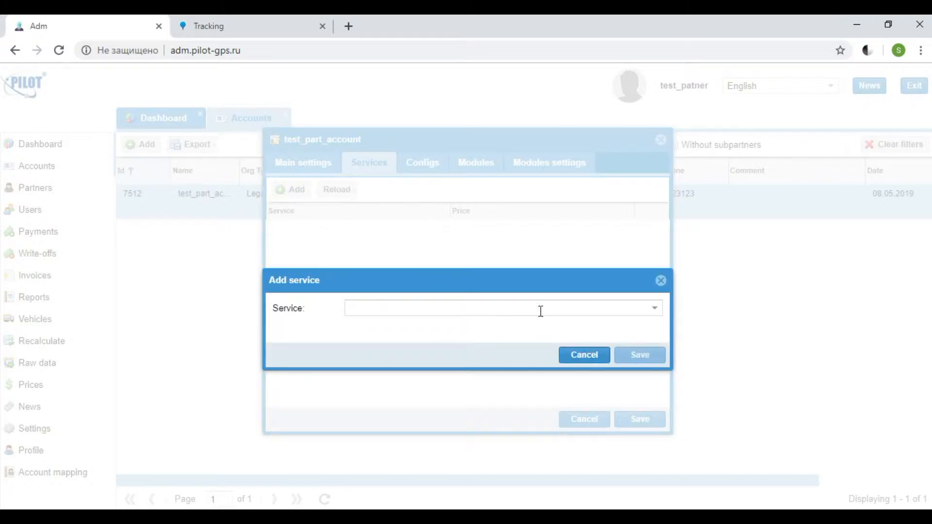
pyautogui.click(654, 313)
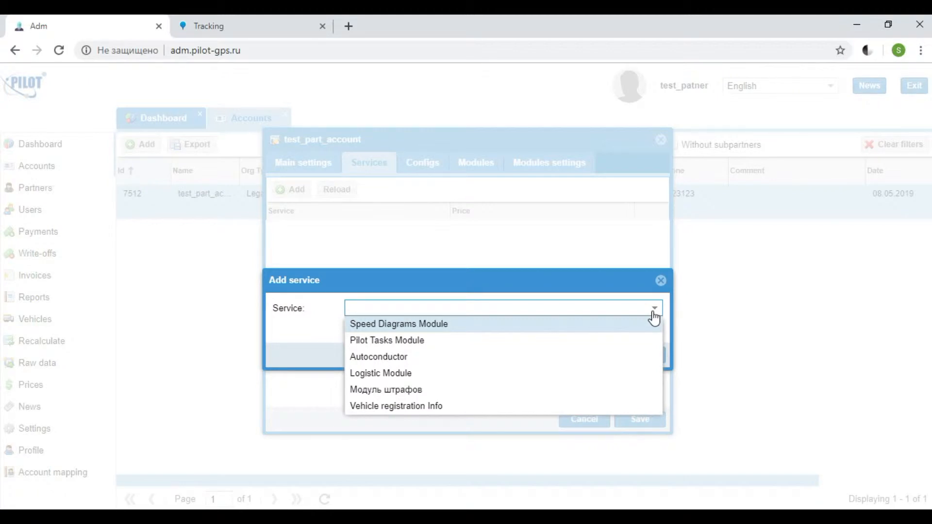
pyautogui.click(661, 282)
# Step: Review the account's Configs, Modules and Modules settings, and close the account without saving
pyautogui.click(424, 171)
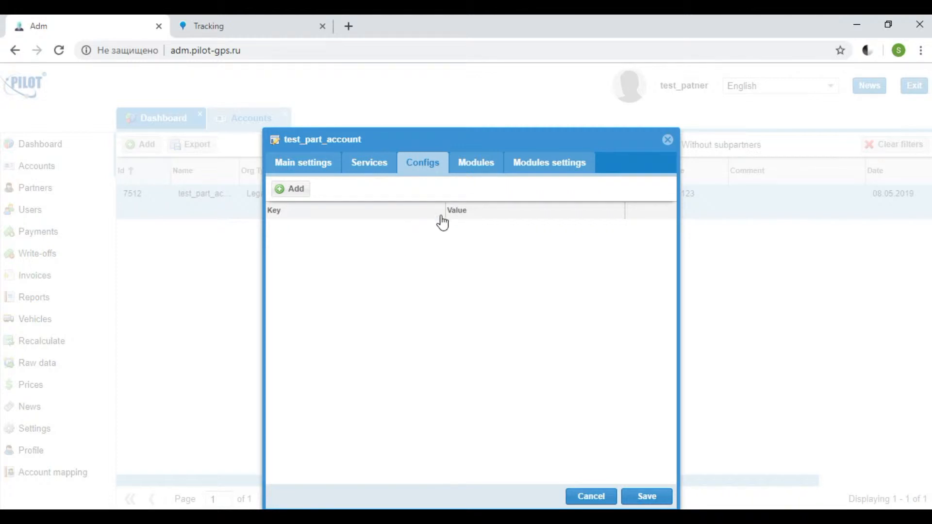
pyautogui.click(474, 167)
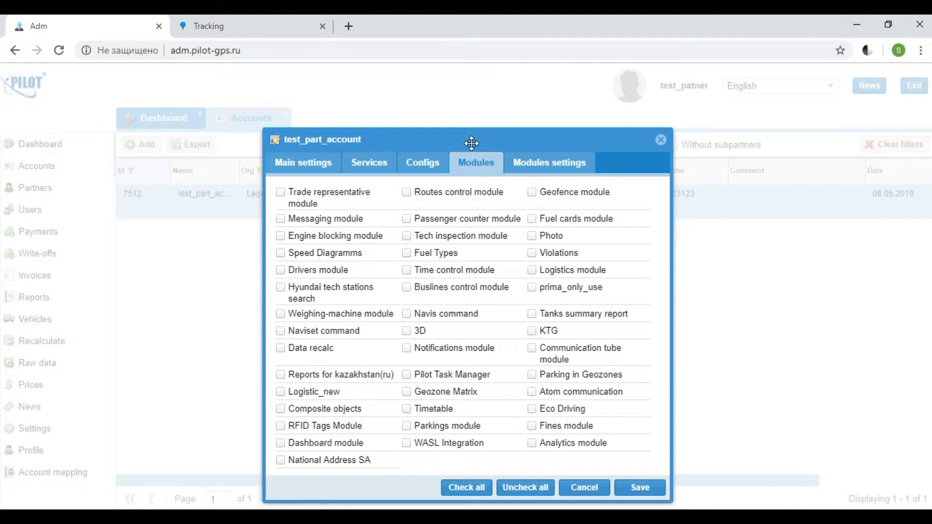
pyautogui.click(558, 170)
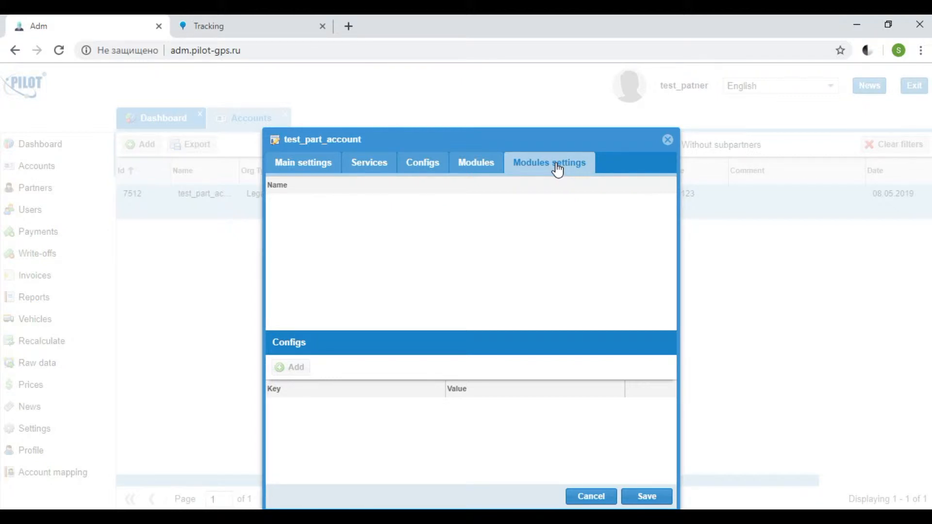
pyautogui.click(492, 171)
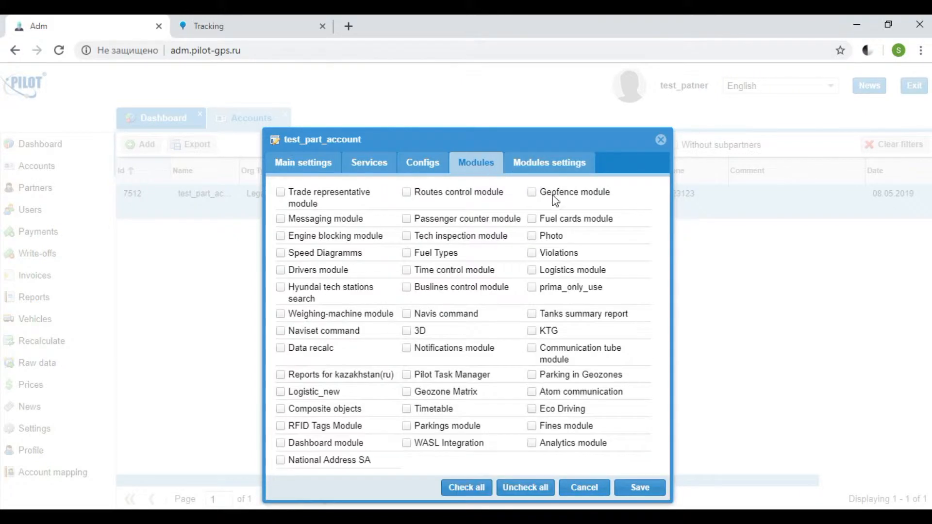
pyautogui.click(661, 140)
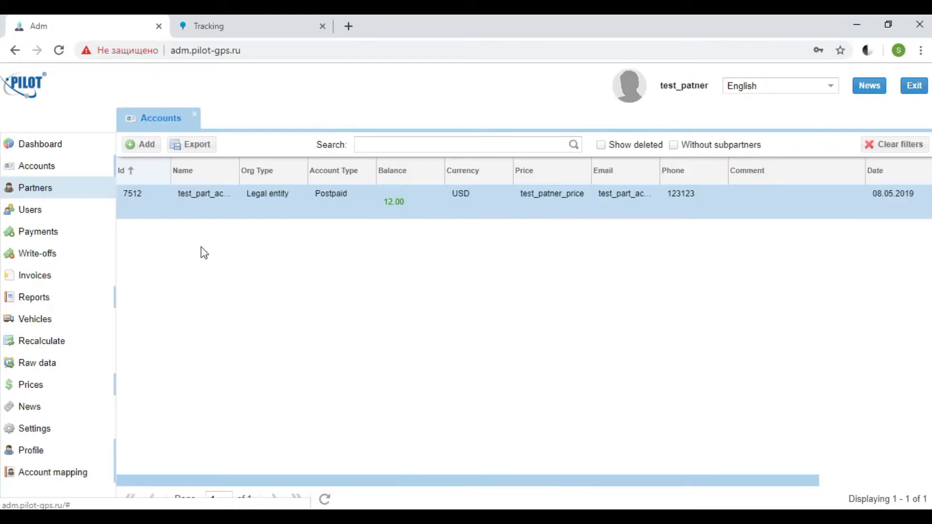
# Step: Review the actions available for test_part_account in the Accounts list, including Edit
pyautogui.rightClick(219, 209)
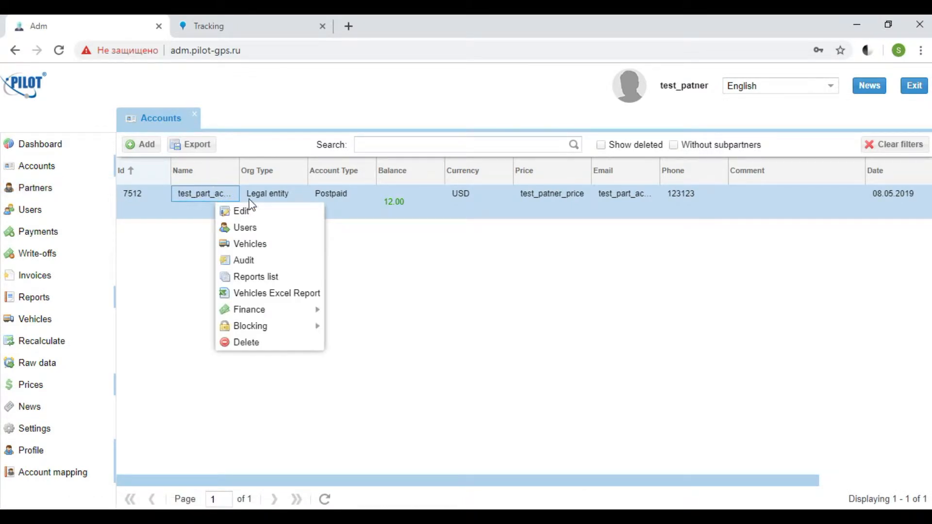
pyautogui.rightClick(197, 199)
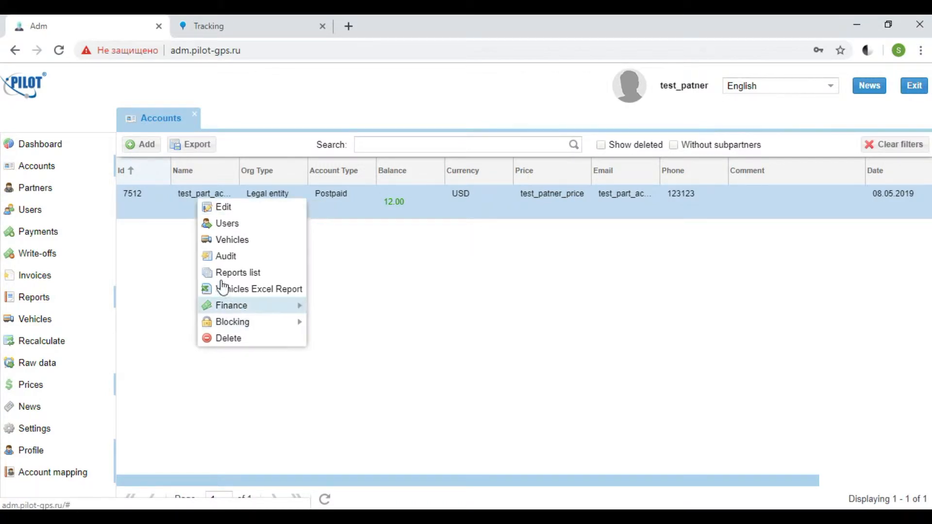
pyautogui.rightClick(208, 203)
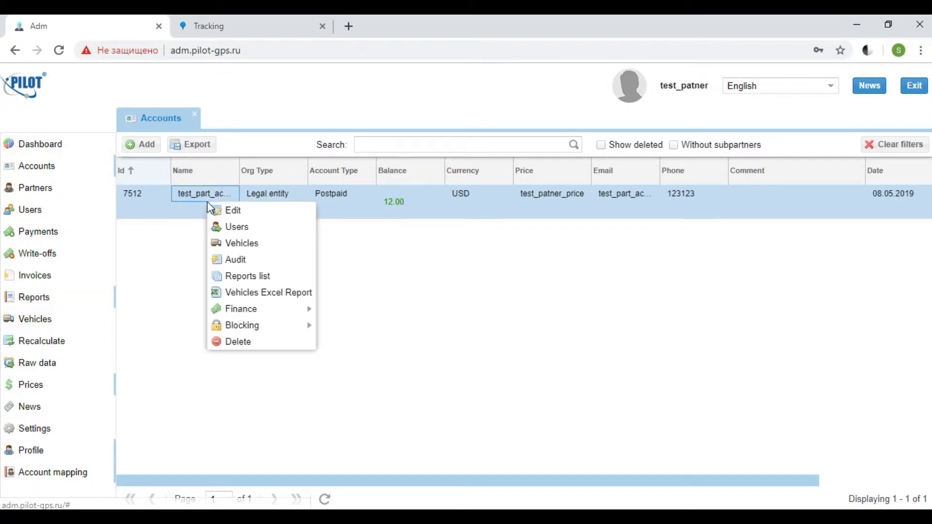
pyautogui.click(238, 210)
# Step: Open the Partners list, view the blank form for a new partner, and close it without saving
pyautogui.click(41, 195)
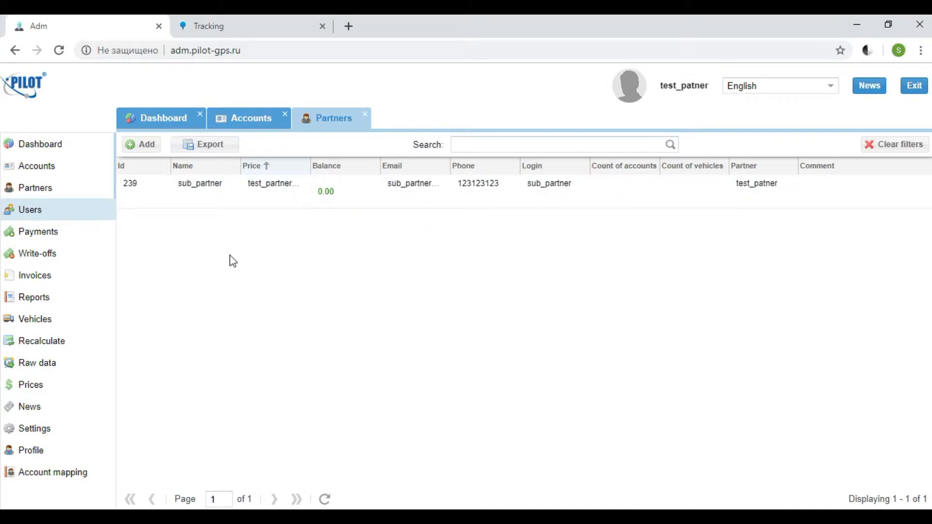
pyautogui.click(140, 146)
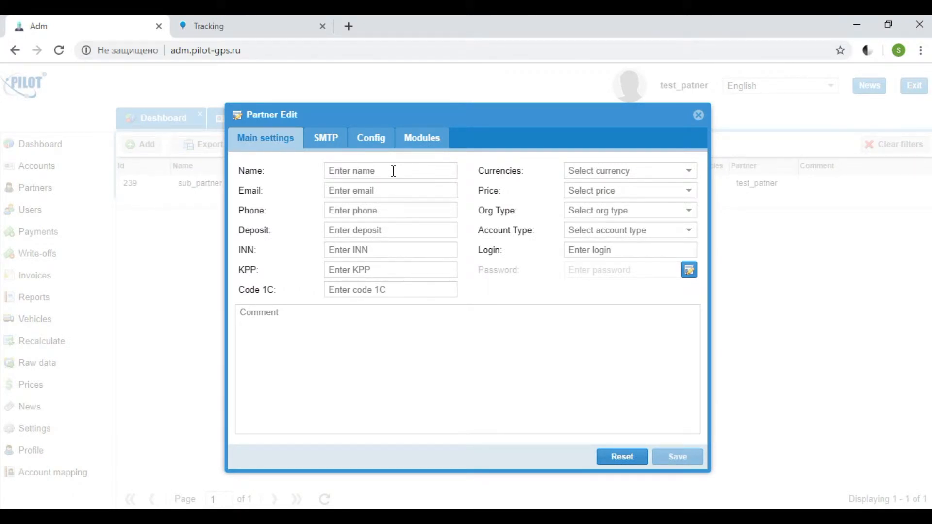
pyautogui.click(698, 116)
# Step: Open the main settings of sub_partner for review and reposition the dialog
pyautogui.click(252, 278)
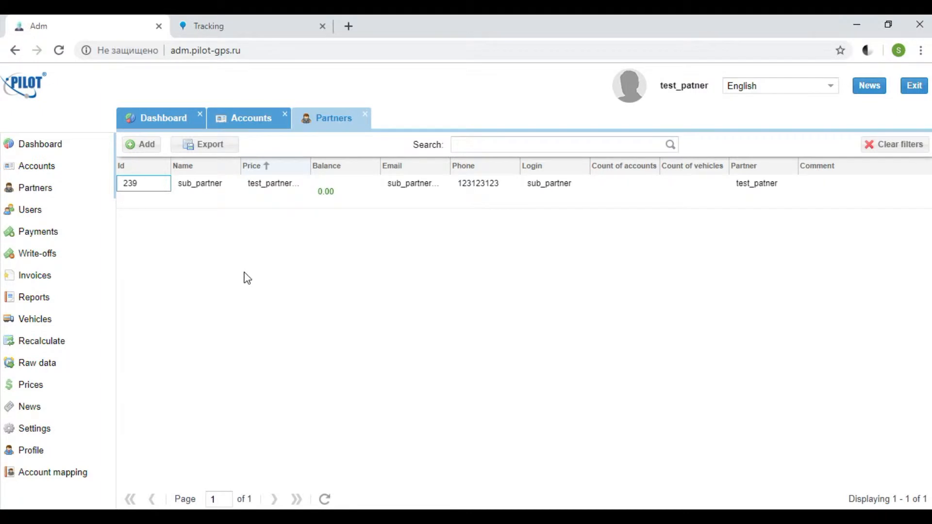
pyautogui.doubleClick(200, 186)
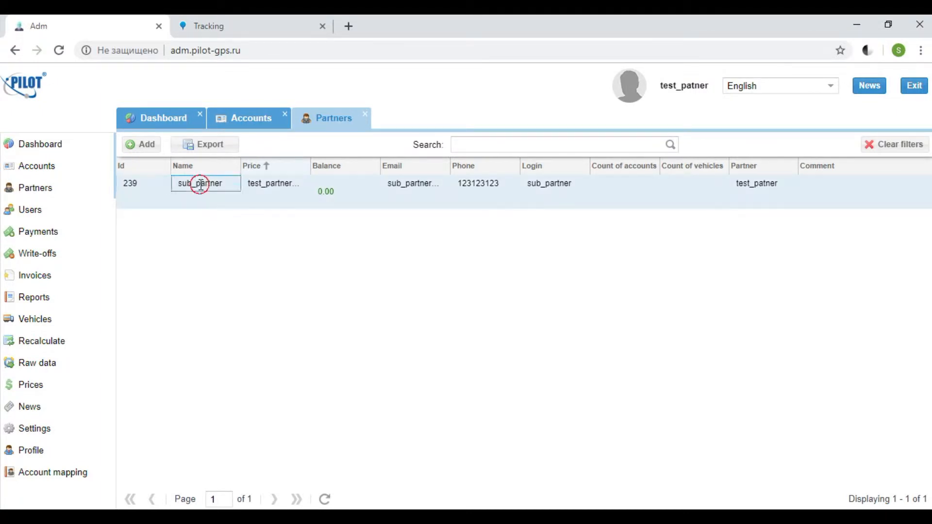
pyautogui.moveTo(468, 112); pyautogui.dragTo(435, 144)
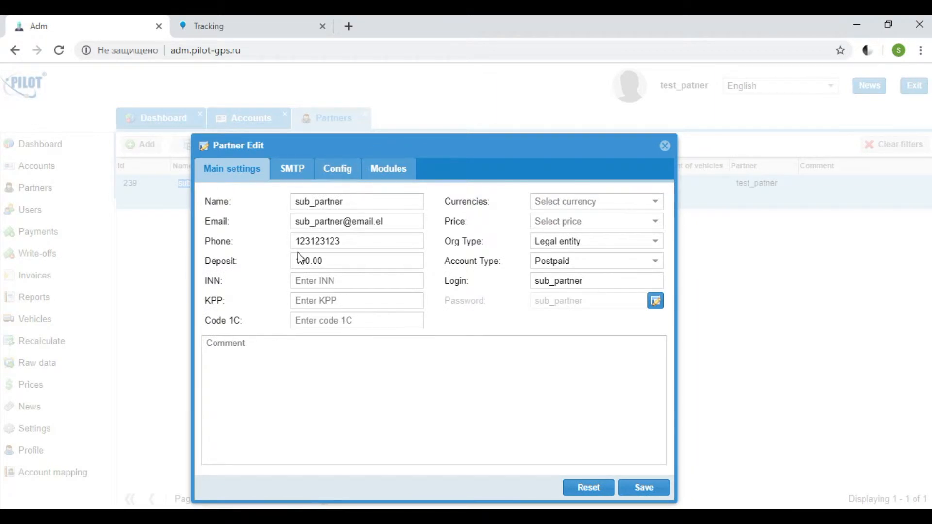
# Step: Review sub_partner's name, email, phone, deposit, currency and price fields, including the list of available prices
pyautogui.click(351, 200)
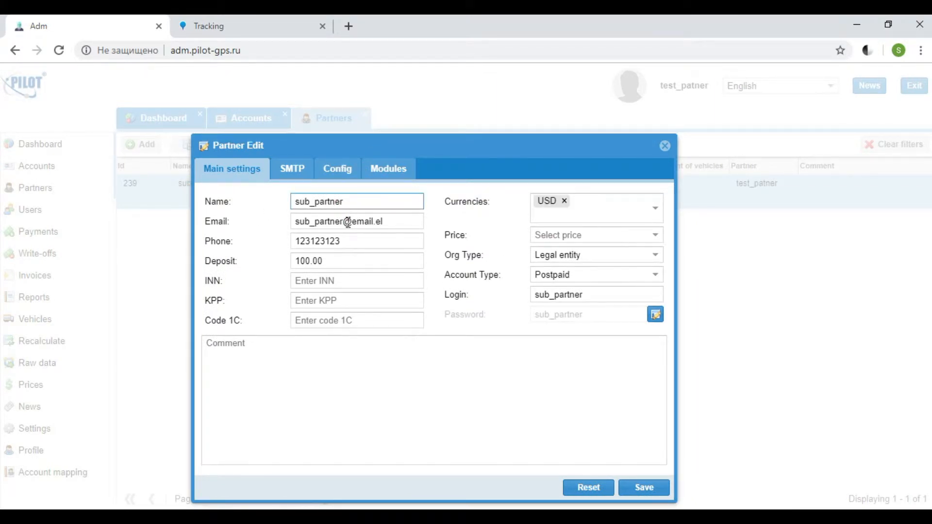
pyautogui.click(348, 222)
pyautogui.click(352, 243)
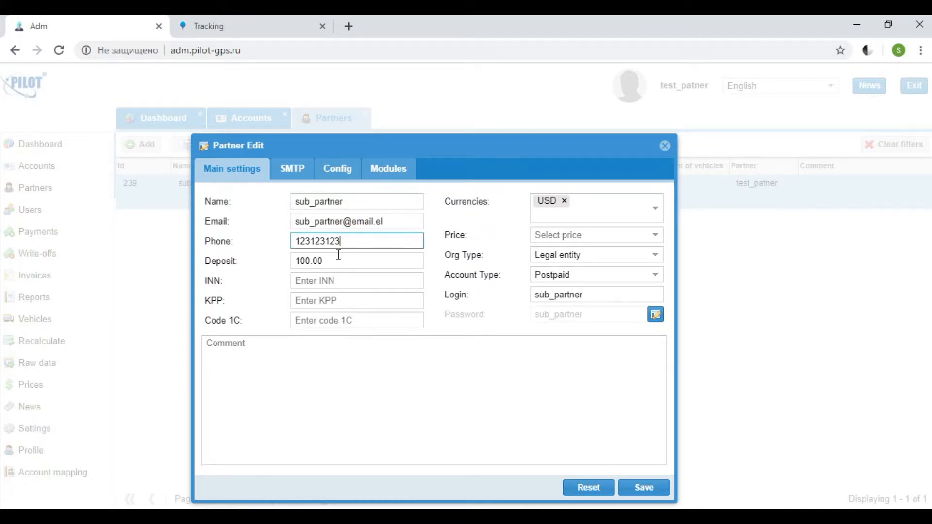
pyautogui.moveTo(335, 262); pyautogui.dragTo(291, 265)
pyautogui.click(343, 261)
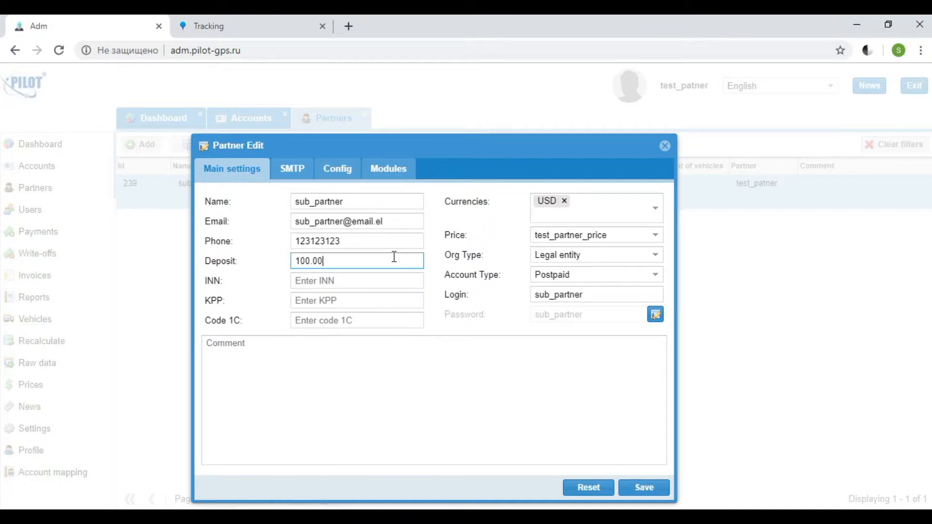
pyautogui.click(489, 203)
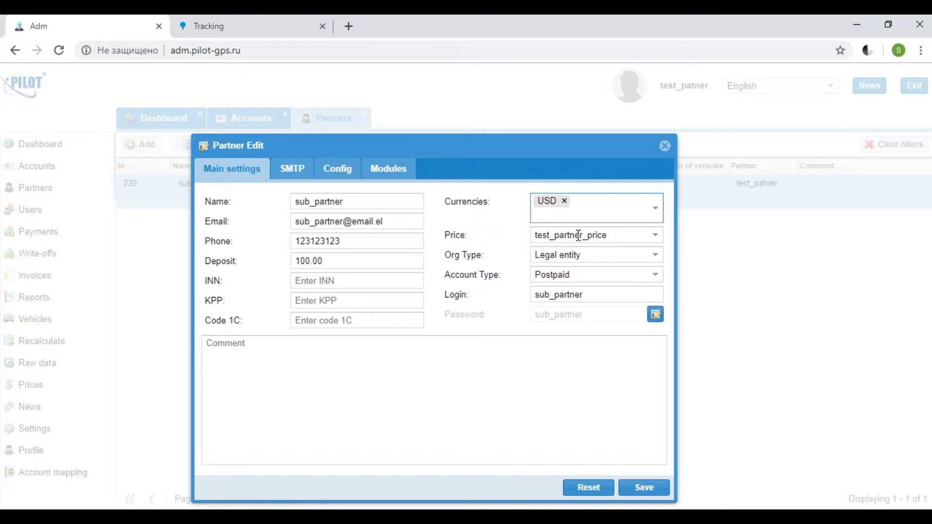
pyautogui.click(656, 236)
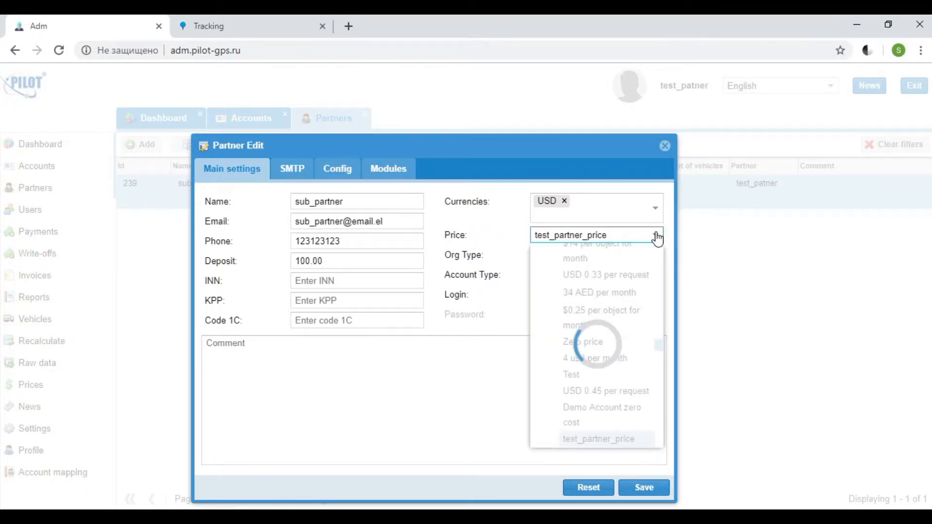
pyautogui.click(656, 235)
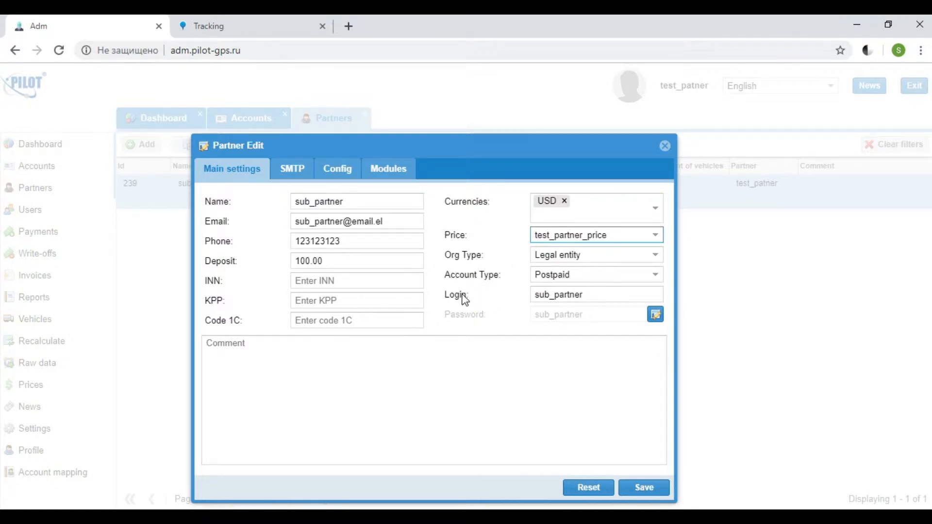
# Step: Unlock the partner's password field and examine the login and password without changing them
pyautogui.click(655, 314)
pyautogui.moveTo(590, 294); pyautogui.dragTo(533, 295)
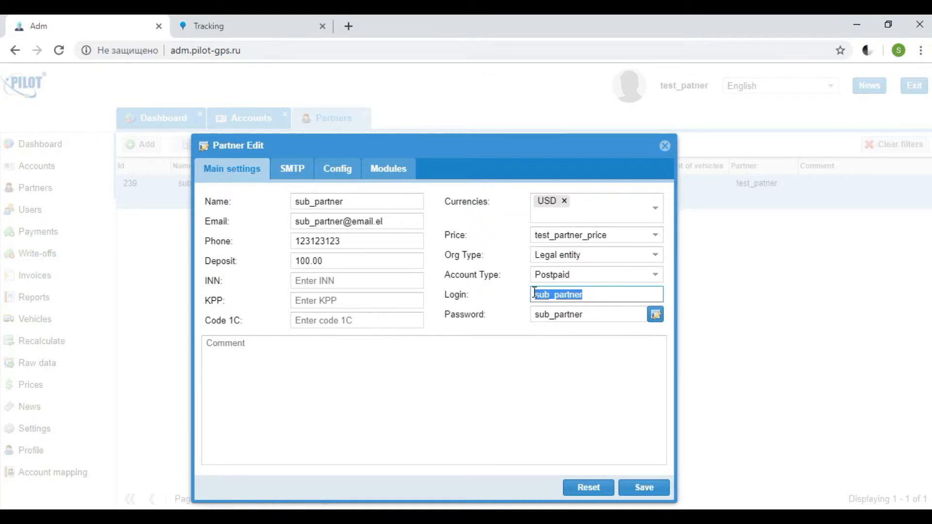
pyautogui.click(587, 316)
pyautogui.moveTo(598, 316); pyautogui.dragTo(533, 315)
pyautogui.moveTo(594, 295); pyautogui.dragTo(543, 295)
pyautogui.click(509, 287)
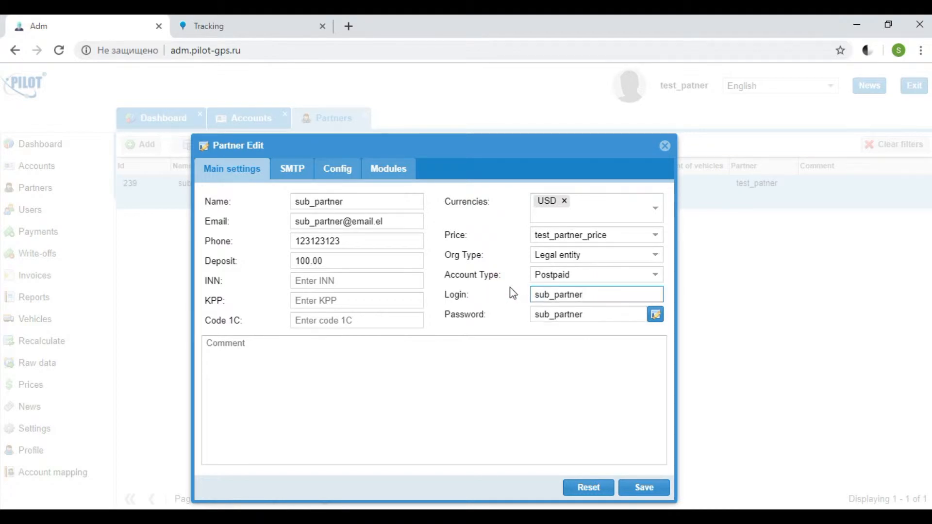
# Step: Review the available Config keys and the Modules list of sub_partner, and save the partner
pyautogui.click(338, 171)
pyautogui.doubleClick(354, 234)
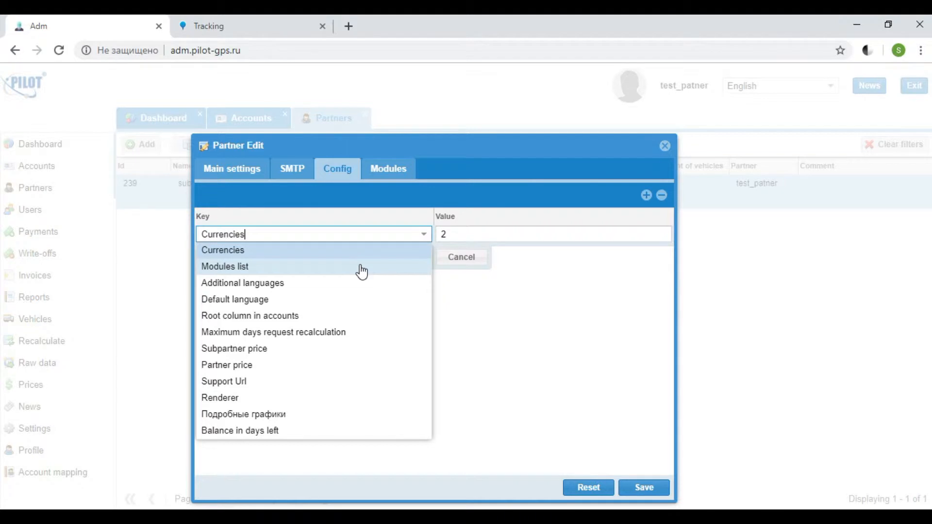
pyautogui.click(385, 179)
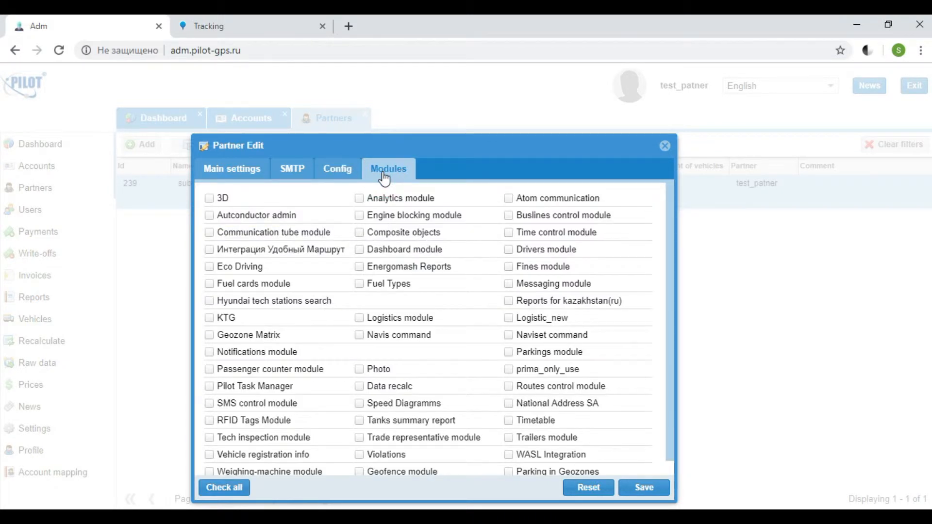
pyautogui.scroll(-1, 485, 301)
pyautogui.scroll(1, 427, 322)
pyautogui.scroll(-1, 386, 287)
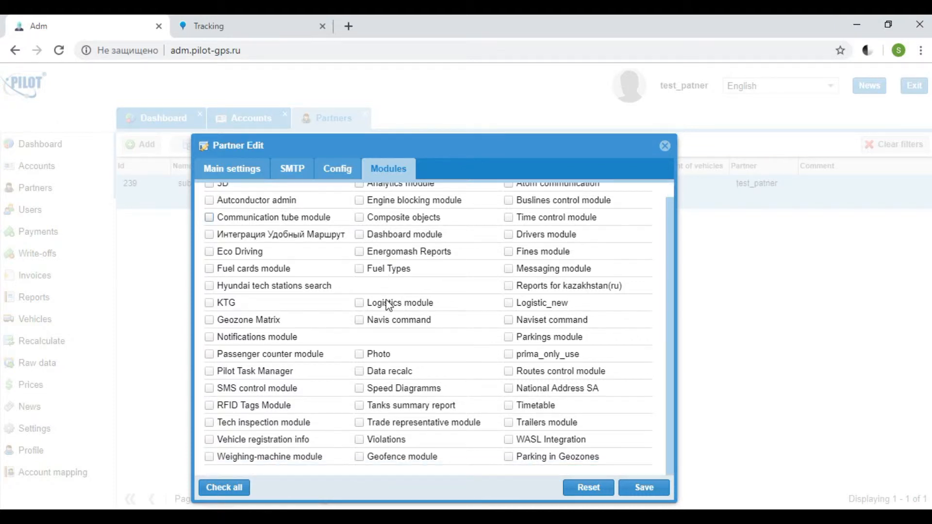
pyautogui.scroll(1, 386, 299)
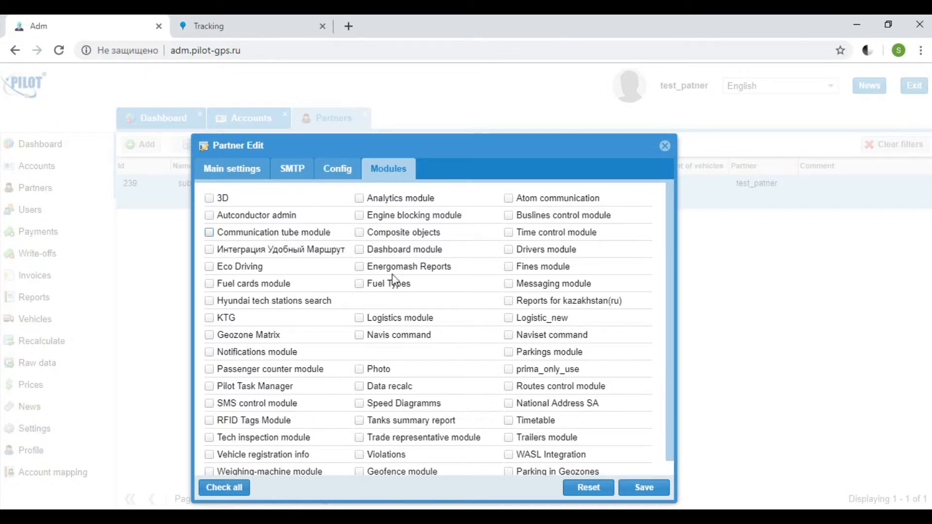
pyautogui.click(644, 488)
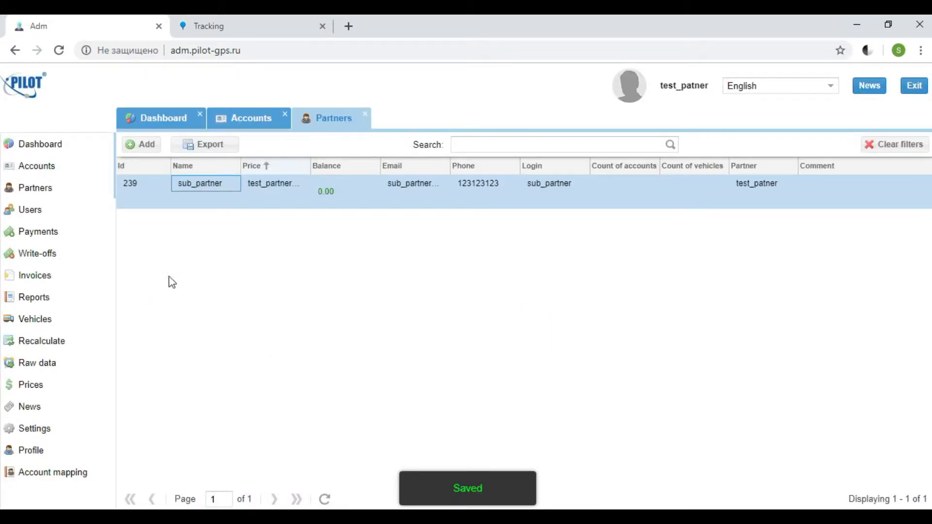
# Step: Open the Users list and a blank new user form, and review its login, full name and password fields
pyautogui.click(48, 209)
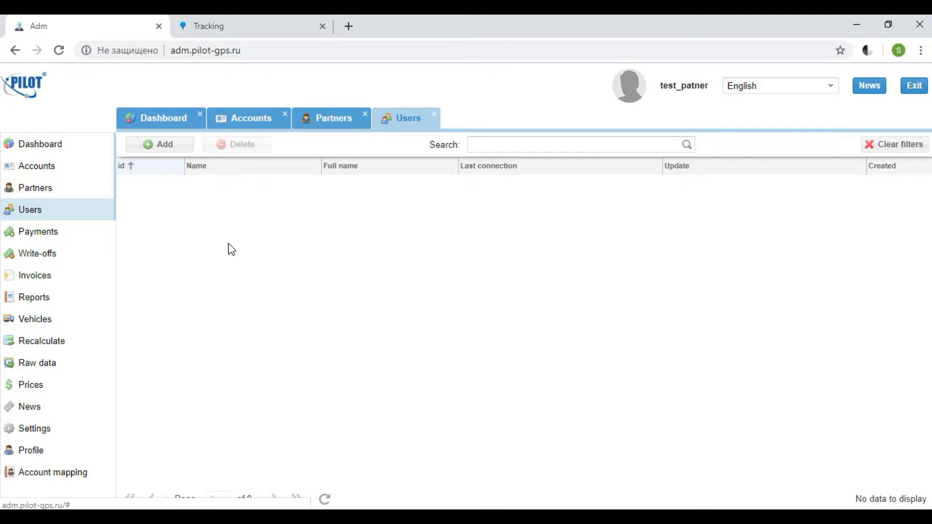
pyautogui.click(160, 145)
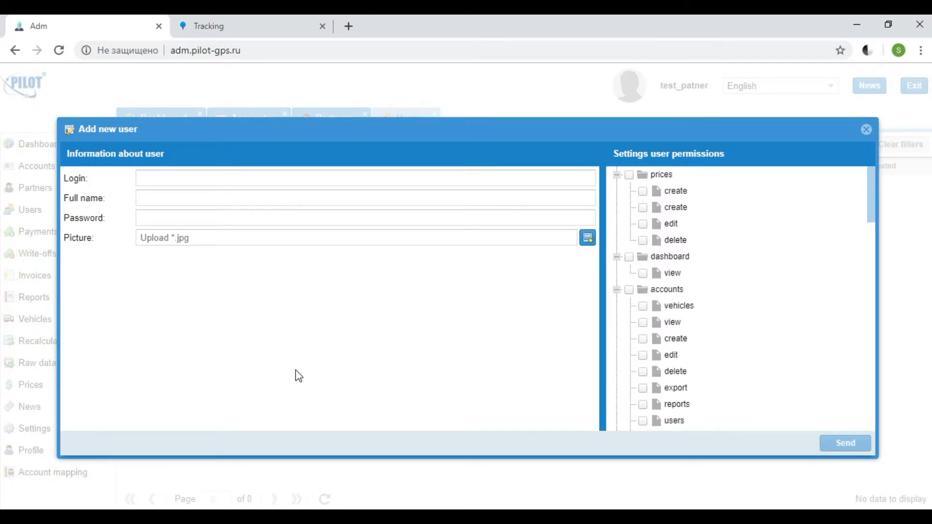
pyautogui.click(227, 177)
pyautogui.click(207, 194)
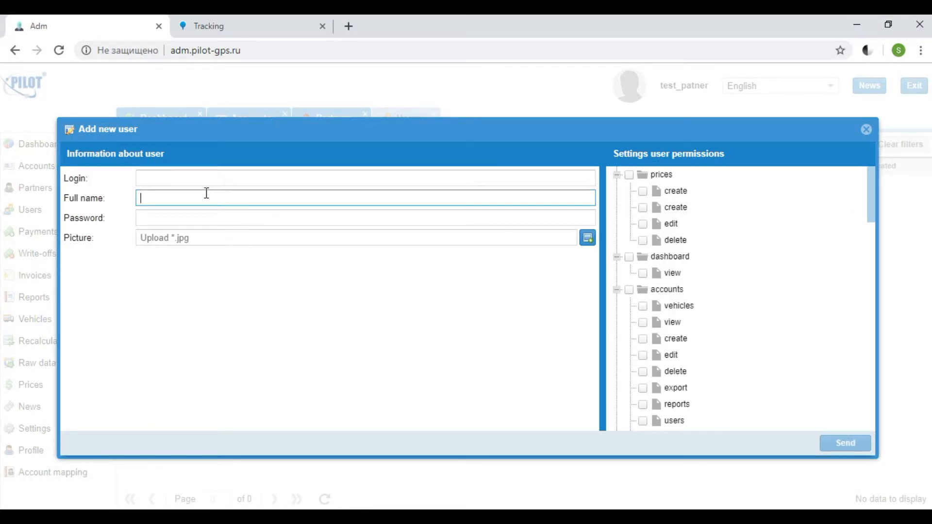
pyautogui.click(199, 177)
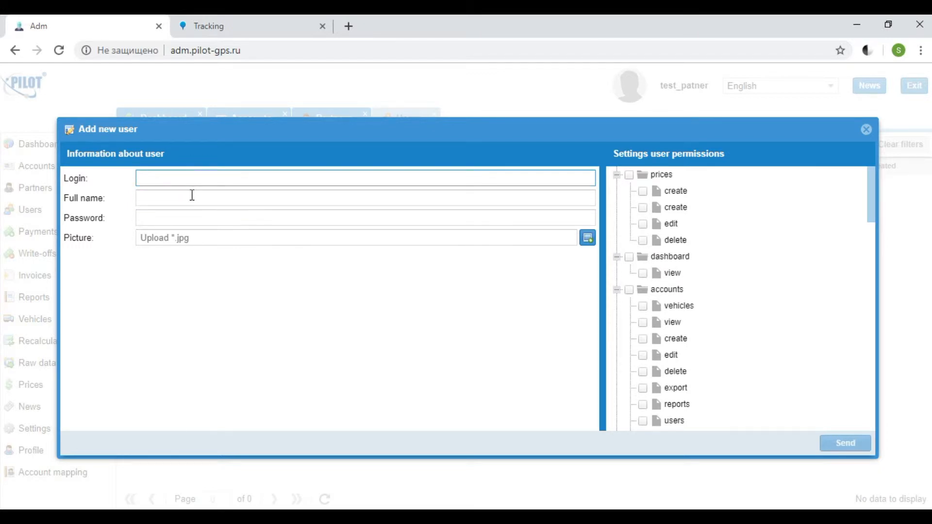
pyautogui.click(192, 194)
pyautogui.click(197, 217)
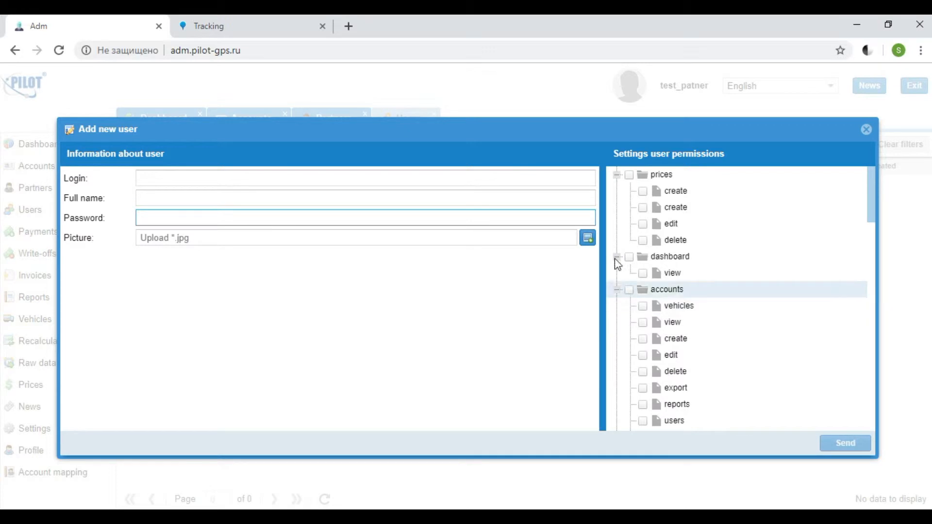
# Step: Collapse the prices, dashboard, accounts, vehicles, users and news groups in the user permissions tree
pyautogui.click(616, 175)
pyautogui.click(616, 191)
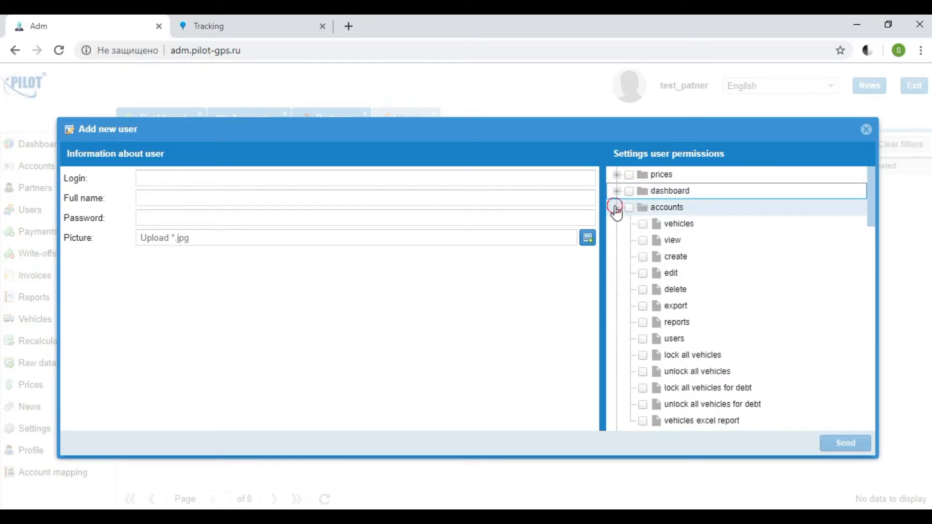
pyautogui.click(617, 207)
pyautogui.click(617, 224)
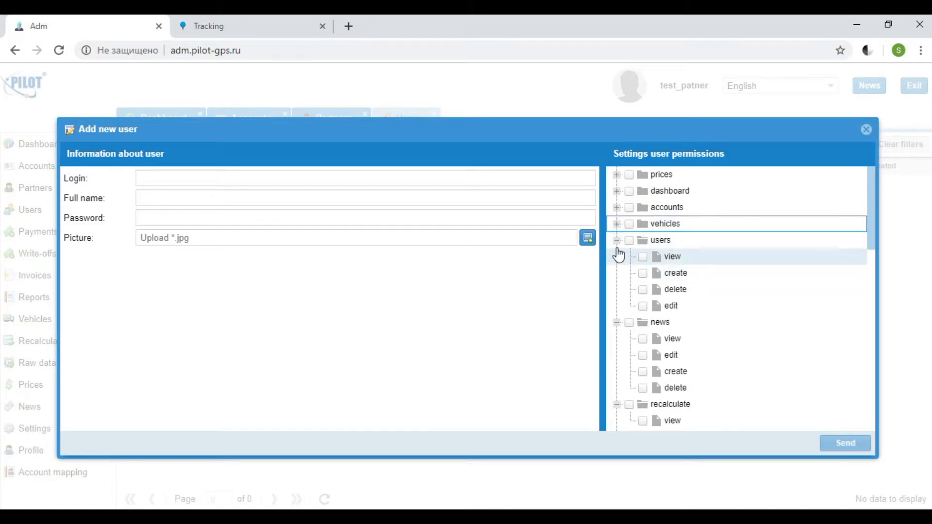
pyautogui.click(617, 241)
pyautogui.click(617, 257)
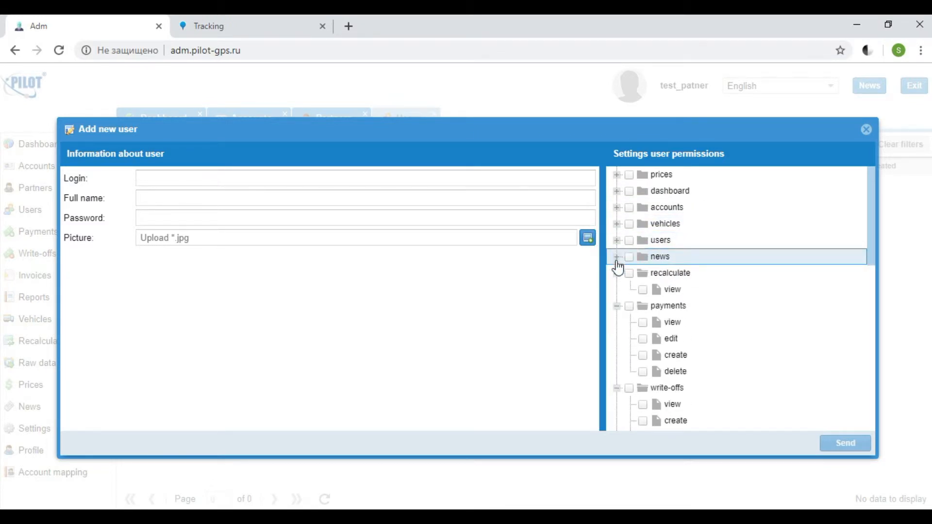
# Step: Expand the accounts permissions, select the whole group for the new user, and collapse it again
pyautogui.click(617, 208)
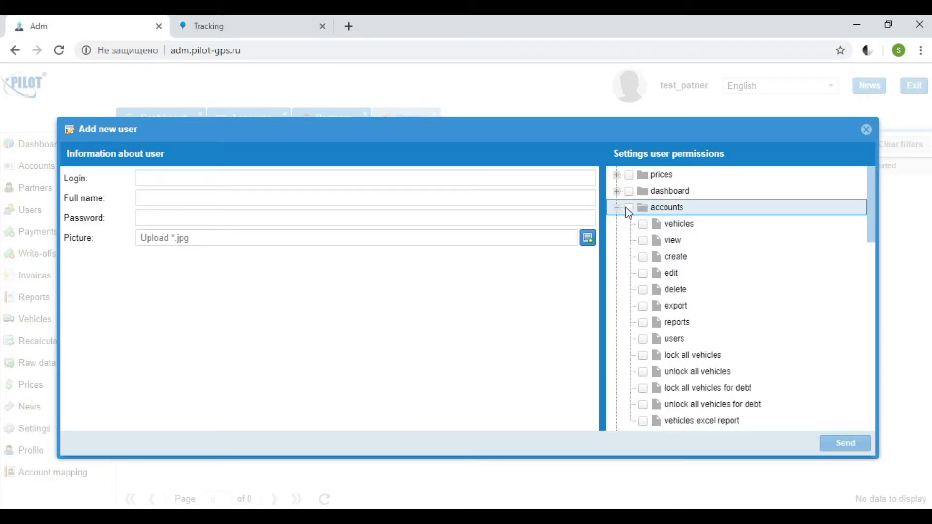
pyautogui.click(628, 209)
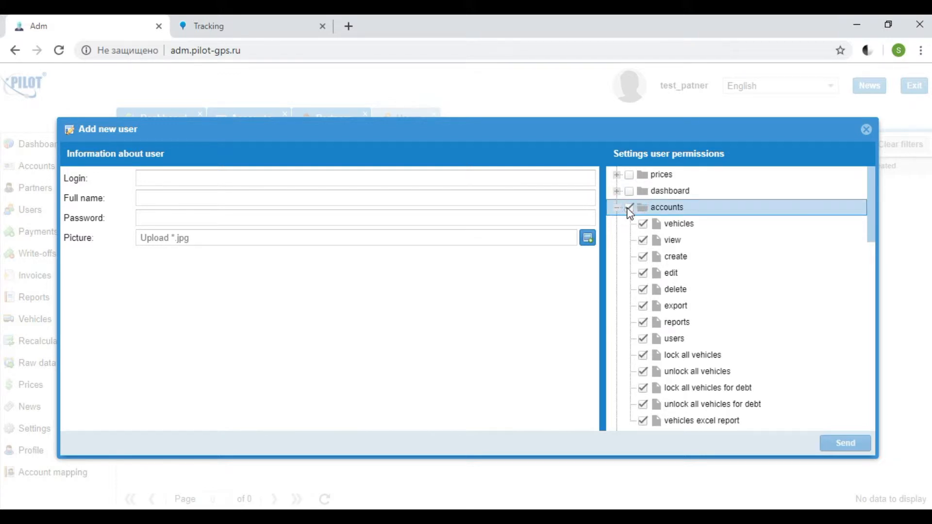
pyautogui.click(627, 208)
pyautogui.click(628, 208)
pyautogui.click(617, 207)
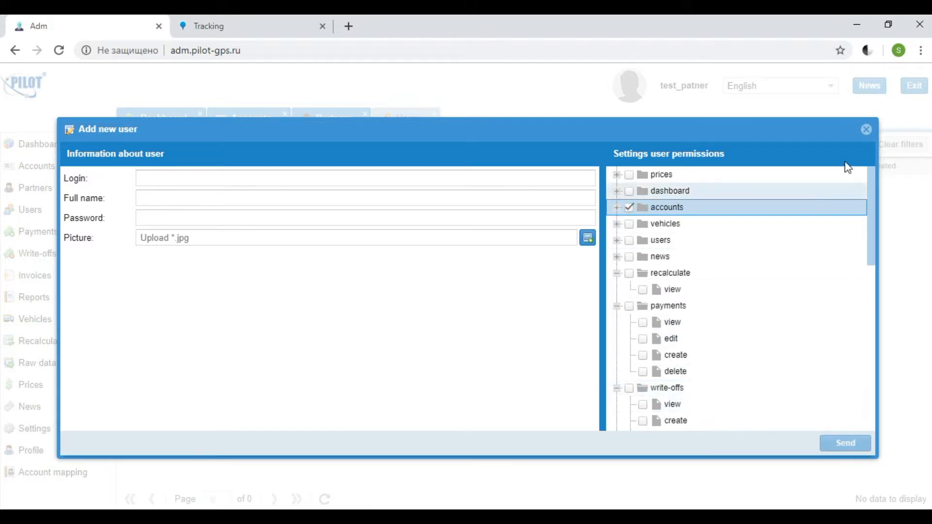
# Step: Collapse the payments, recalculate, write-offs and settings permission groups, and close the new user form without sending it
pyautogui.click(616, 307)
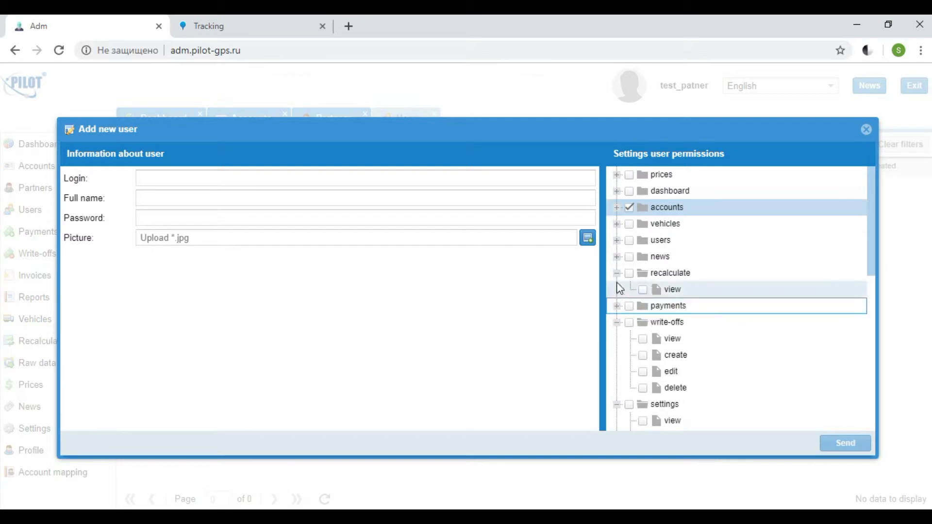
pyautogui.click(617, 273)
pyautogui.click(616, 306)
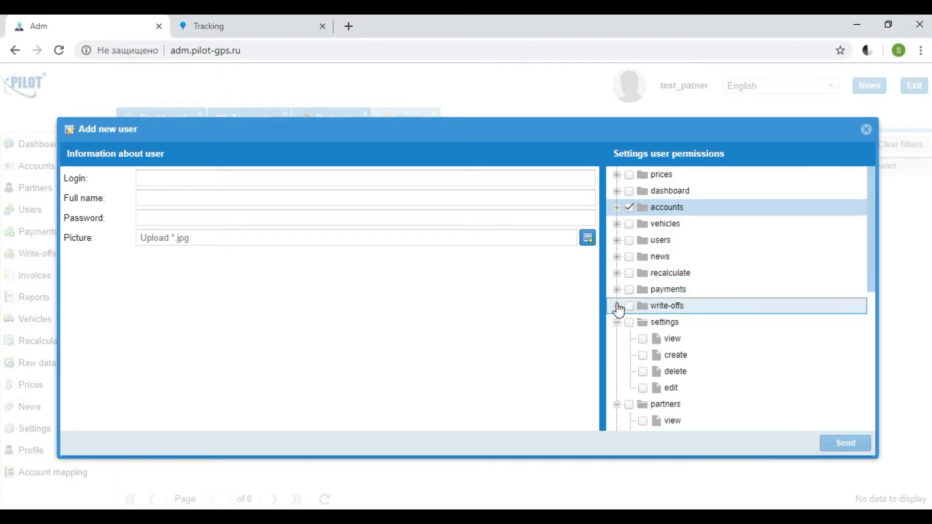
pyautogui.click(616, 322)
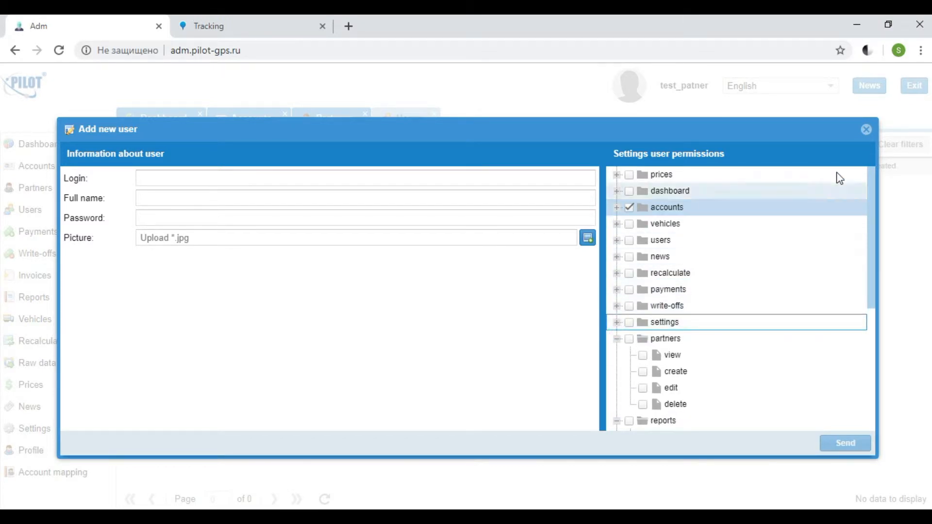
pyautogui.click(867, 129)
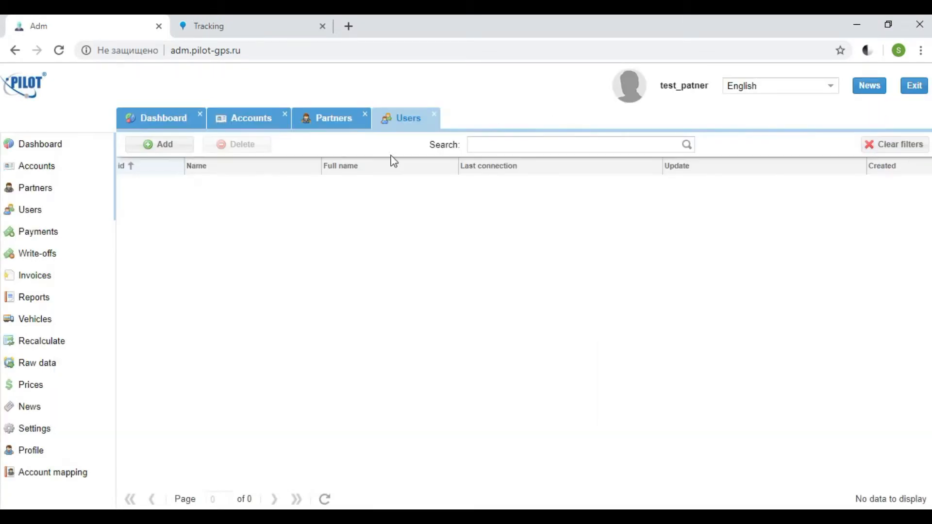
# Step: View the Payments, Write-offs and Invoices sections, and return to the Payments list
pyautogui.click(36, 234)
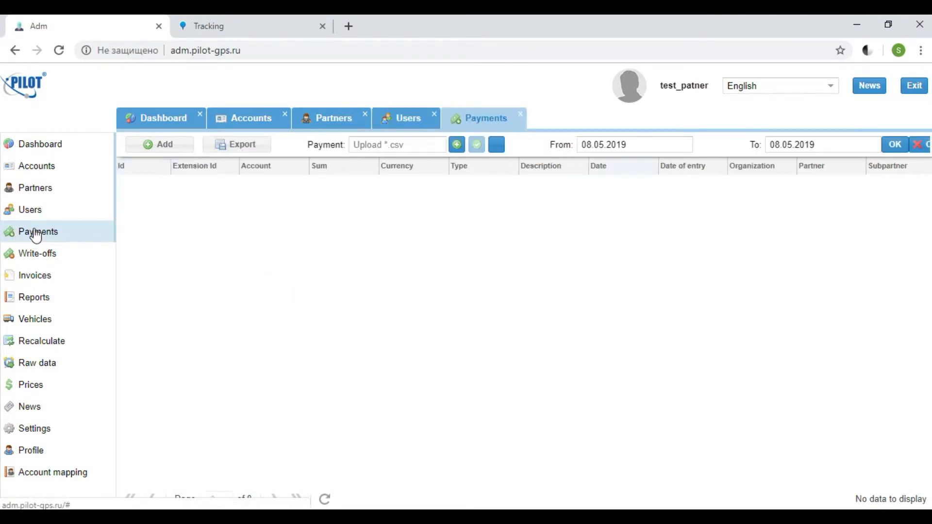
pyautogui.click(58, 257)
pyautogui.click(54, 283)
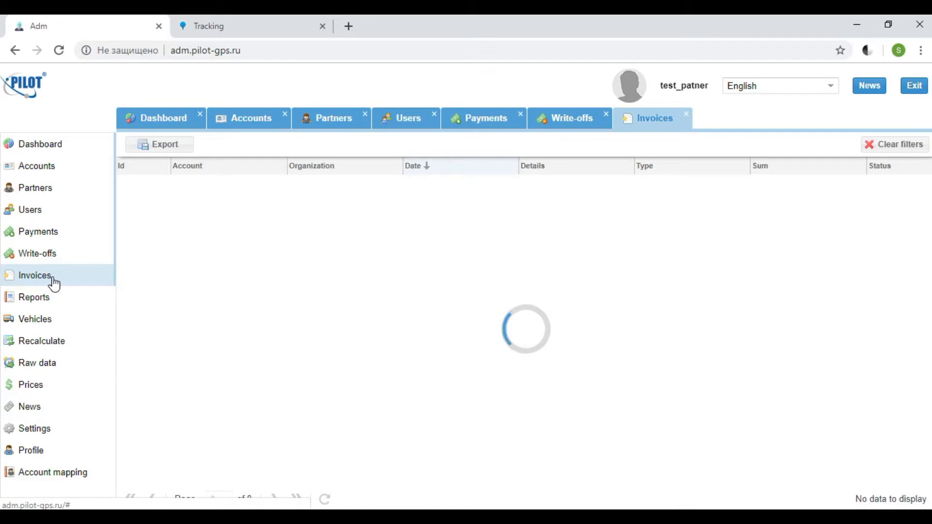
pyautogui.click(54, 240)
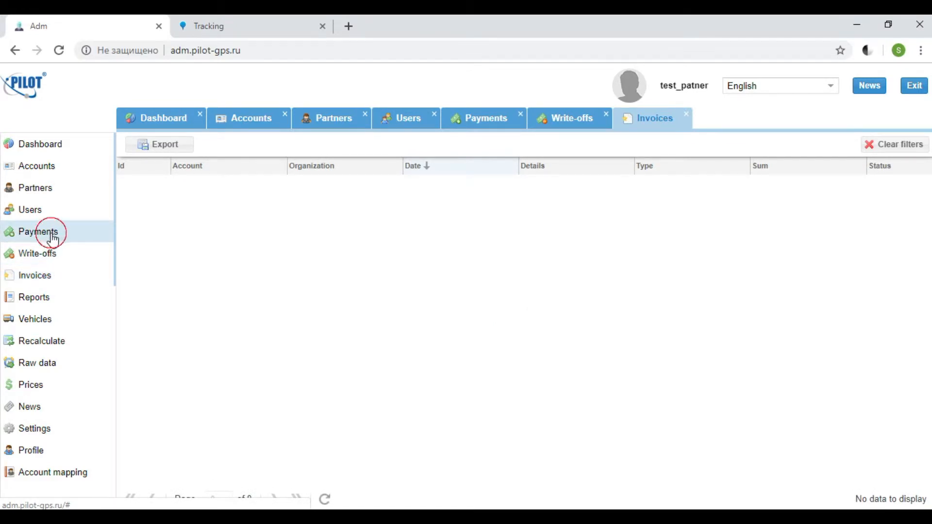
pyautogui.click(490, 122)
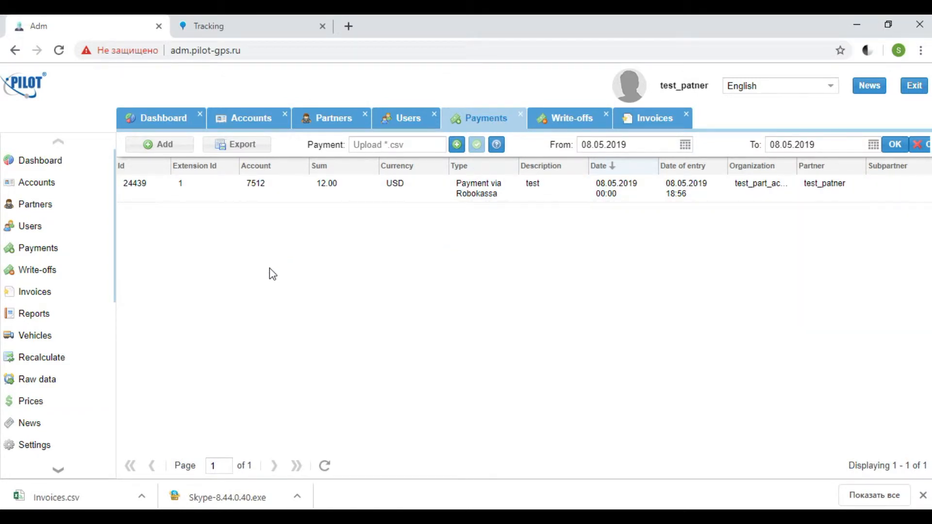
# Step: View the blank form for a new payment, and close it without saving
pyautogui.click(177, 148)
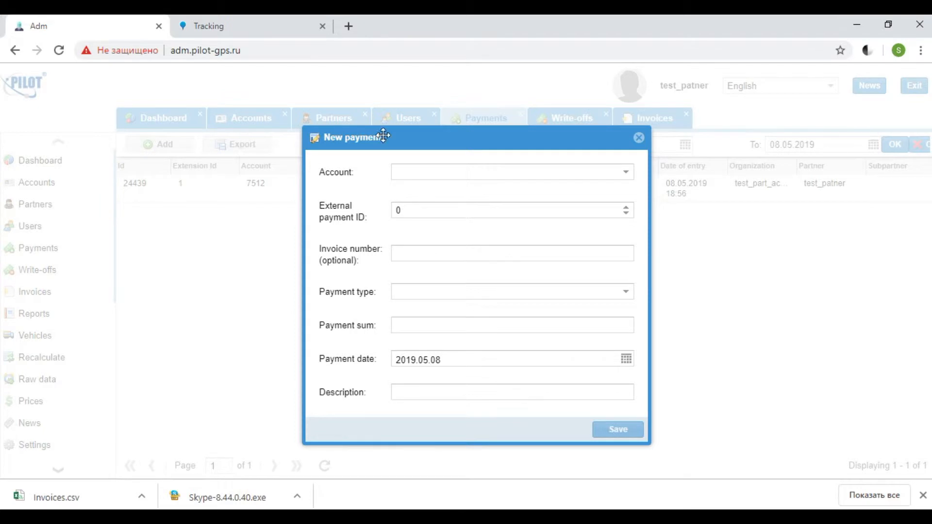
pyautogui.moveTo(433, 138); pyautogui.dragTo(393, 135)
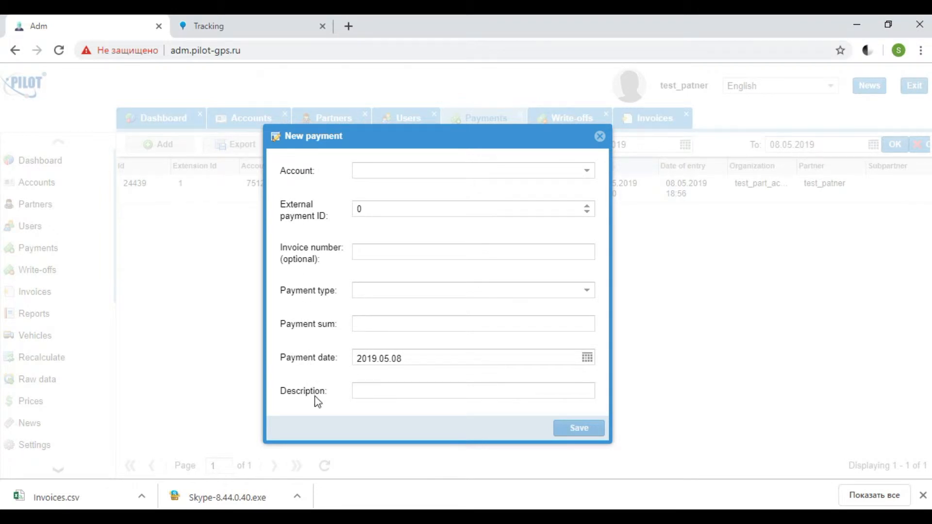
pyautogui.click(598, 139)
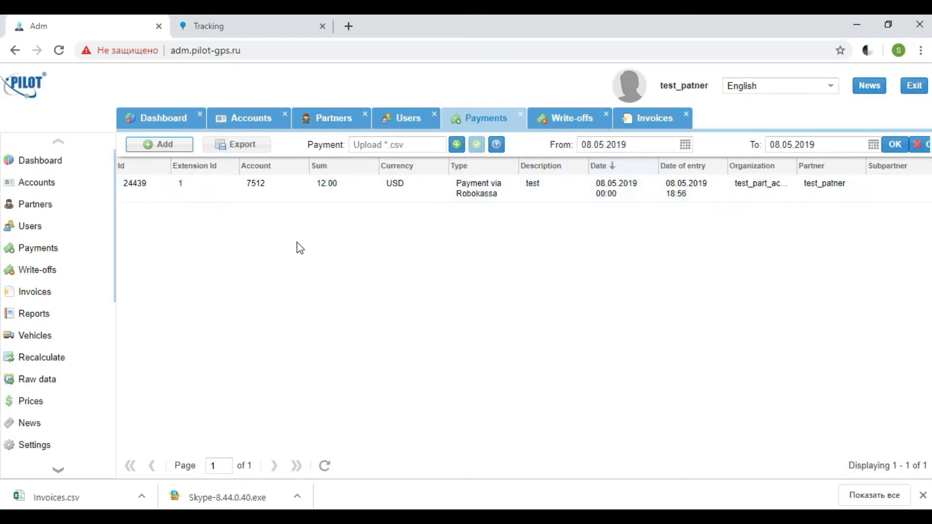
# Step: View the blank new write-off form in the Write-offs section, close it without saving, and view the Invoices list
pyautogui.click(563, 126)
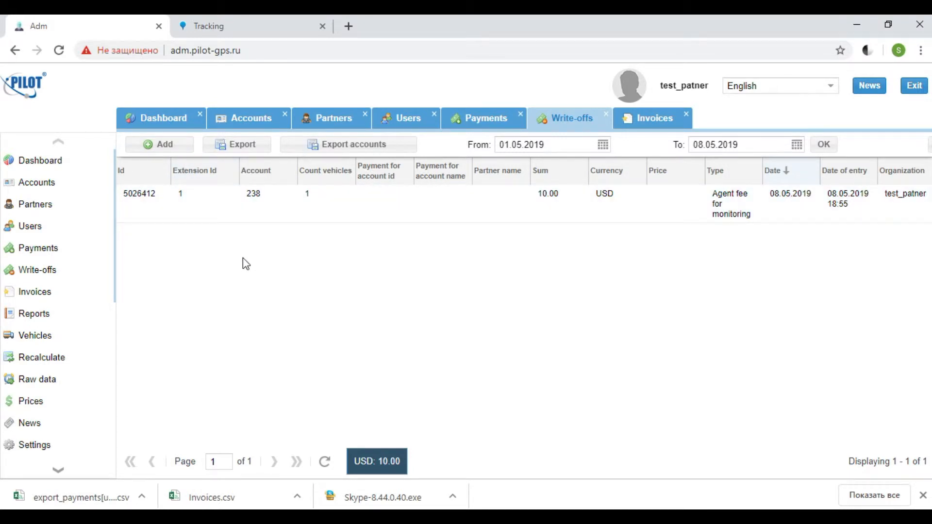
pyautogui.click(169, 145)
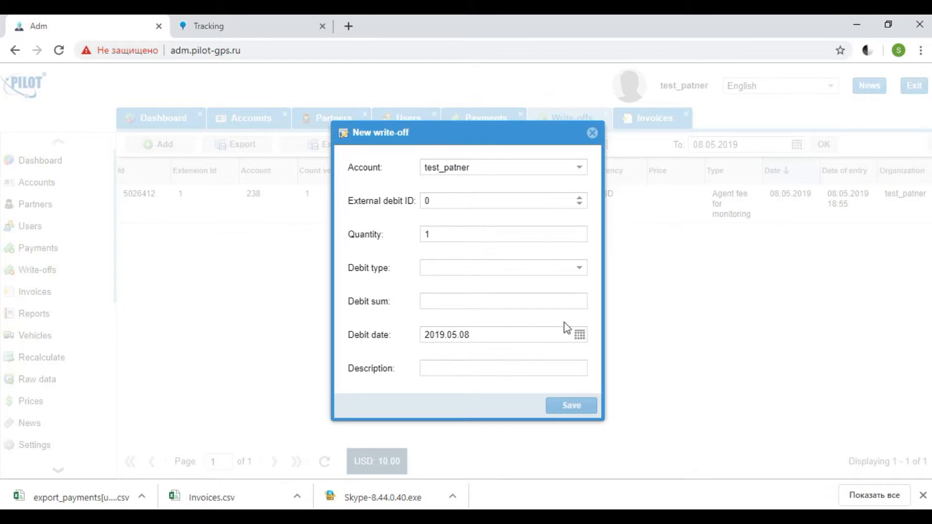
pyautogui.click(593, 132)
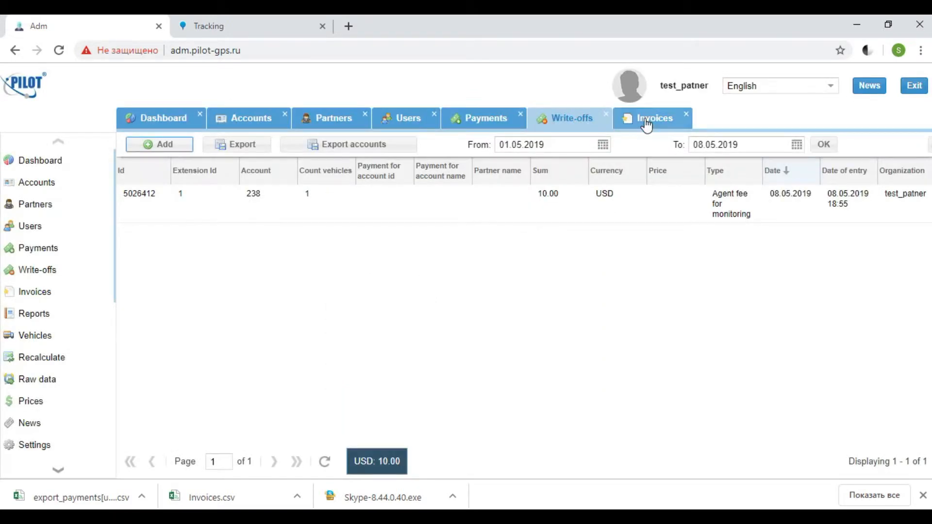
pyautogui.click(647, 125)
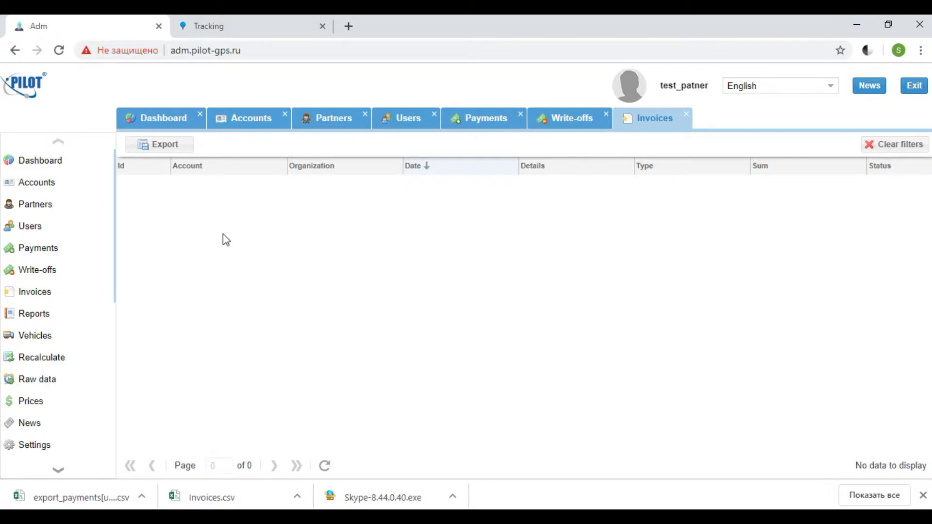
# Step: Create a Write offs report for partner test_patner covering 01.05.2019 to 08.05.2019 in the Reports section
pyautogui.click(49, 299)
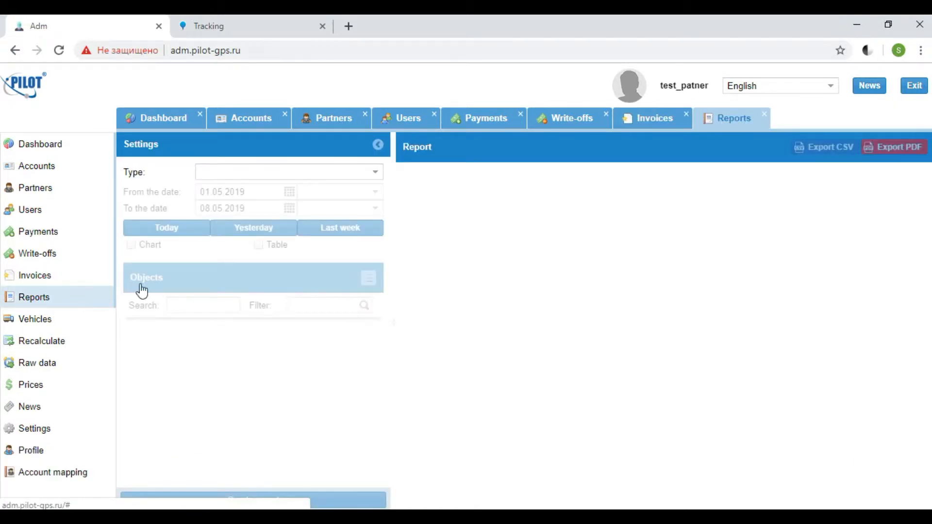
pyautogui.click(372, 174)
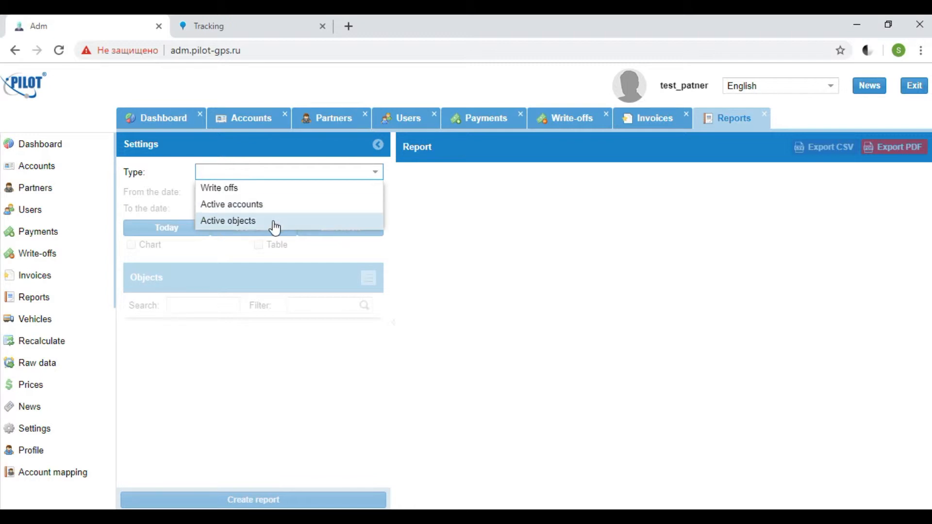
pyautogui.click(281, 190)
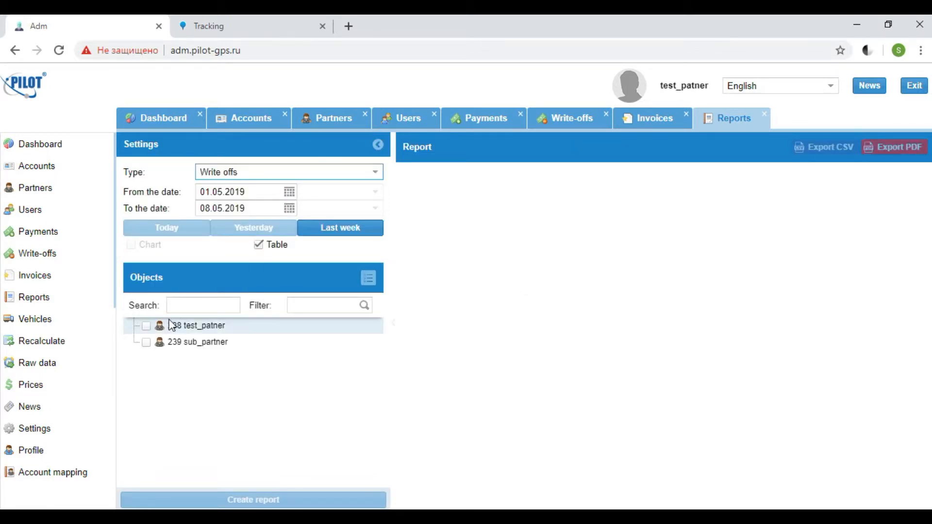
pyautogui.click(147, 342)
pyautogui.click(146, 326)
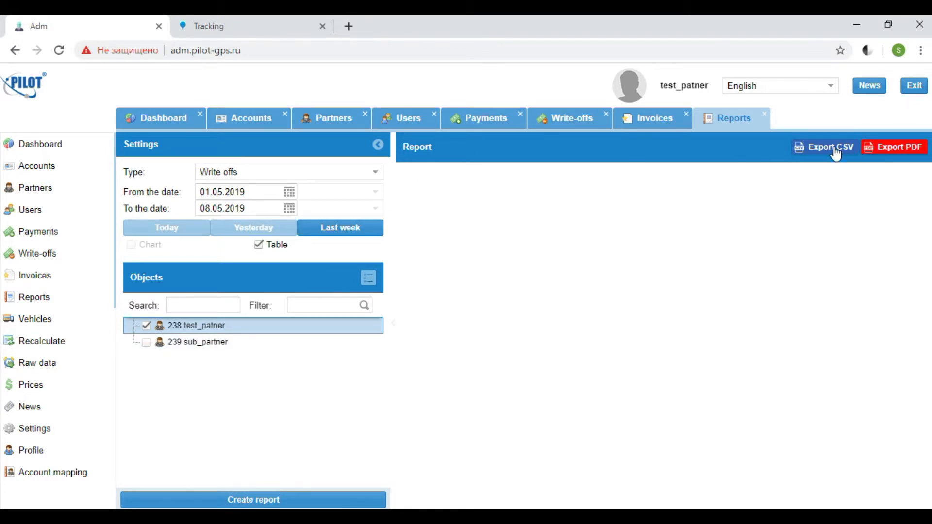
pyautogui.click(260, 500)
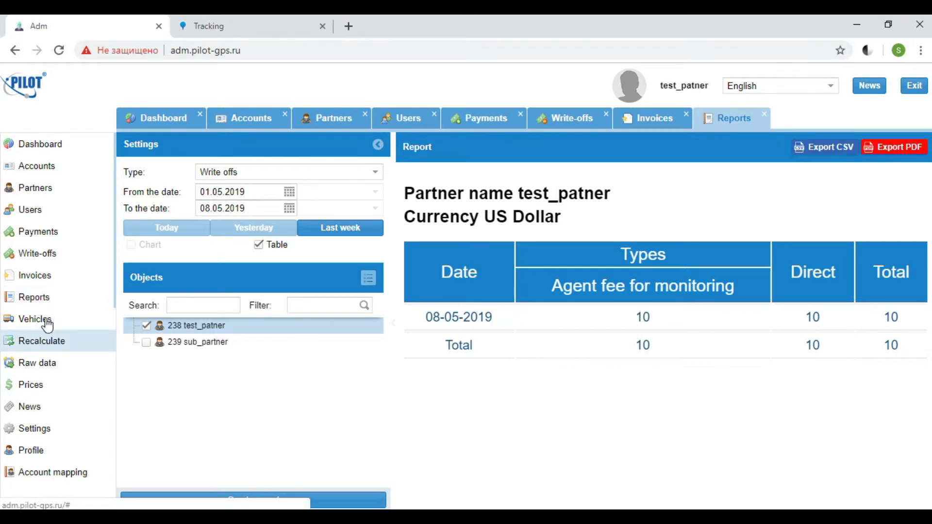
# Step: View the Vehicles list and open the edit form of the vehicle named 123
pyautogui.click(30, 326)
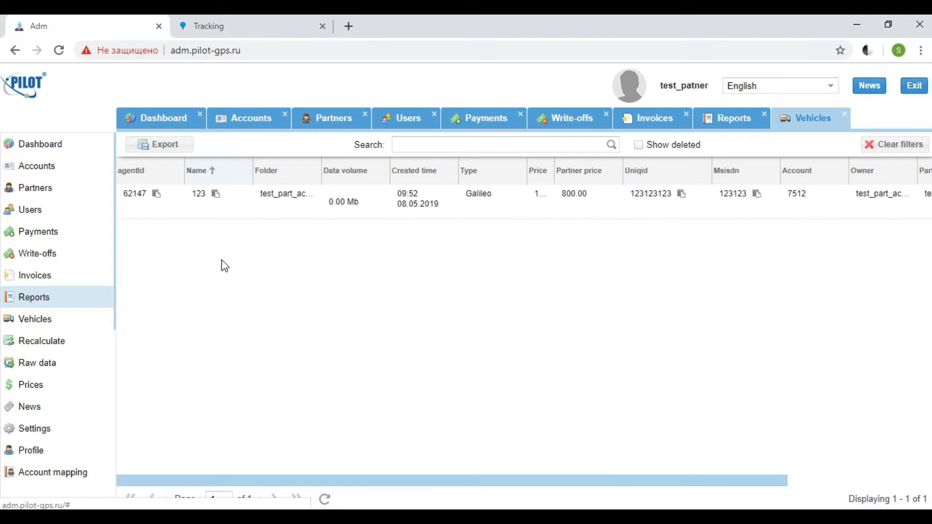
pyautogui.click(224, 208)
pyautogui.doubleClick(224, 208)
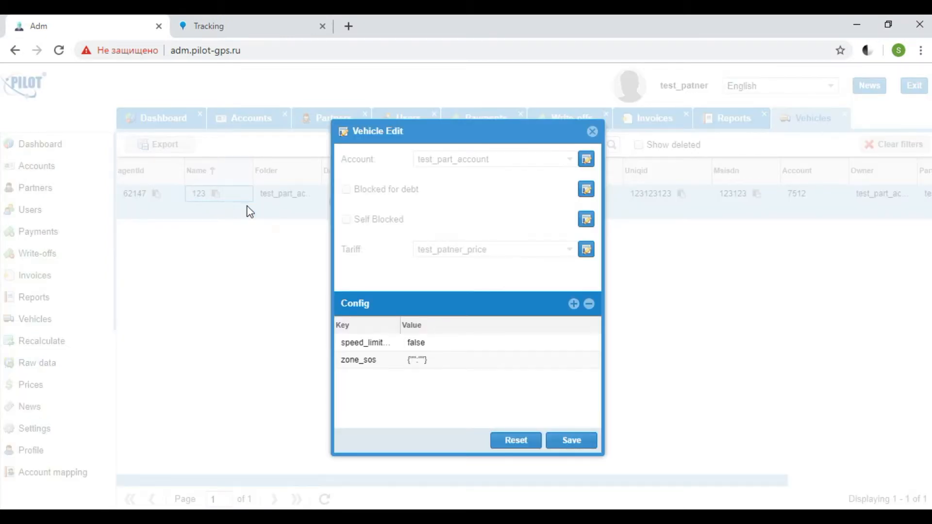
pyautogui.moveTo(410, 132); pyautogui.dragTo(377, 131)
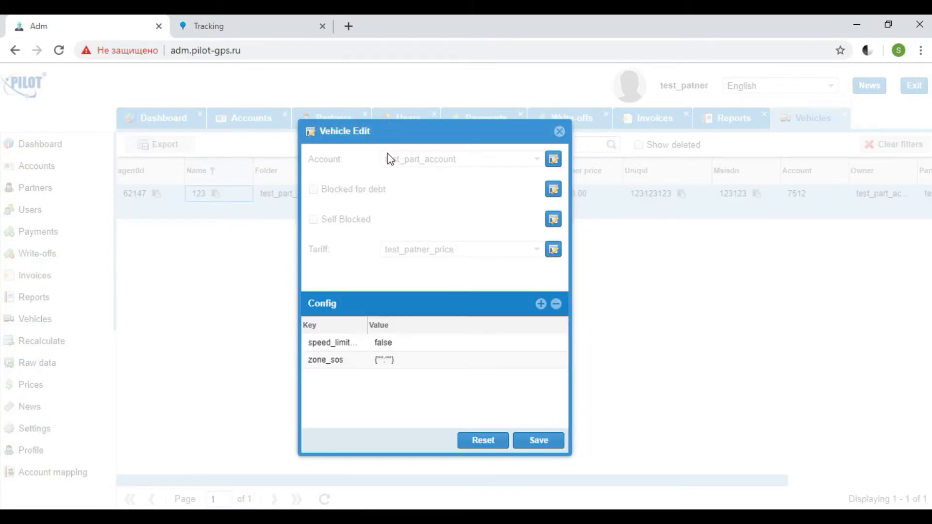
# Step: Unlock the vehicle's Account field, and toggle editing of the Blocked for debt and Self Blocked options on and off
pyautogui.click(554, 160)
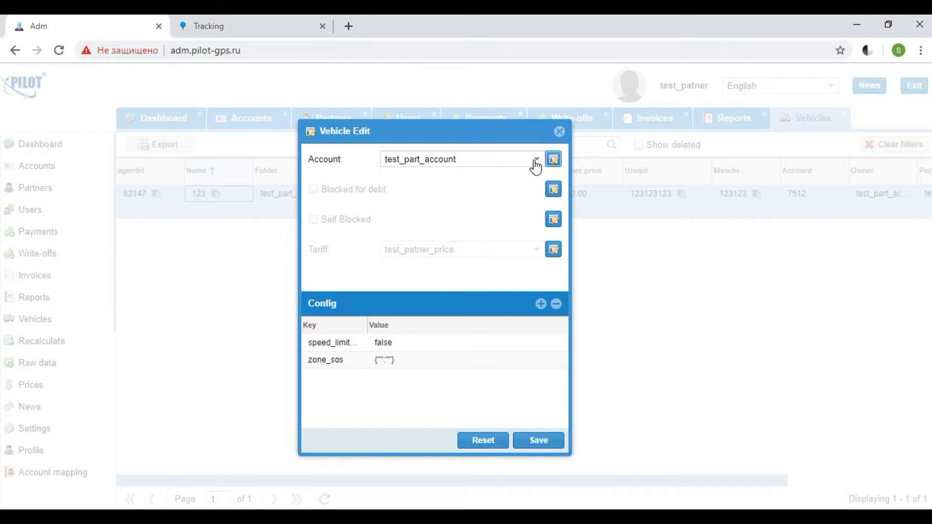
pyautogui.click(553, 188)
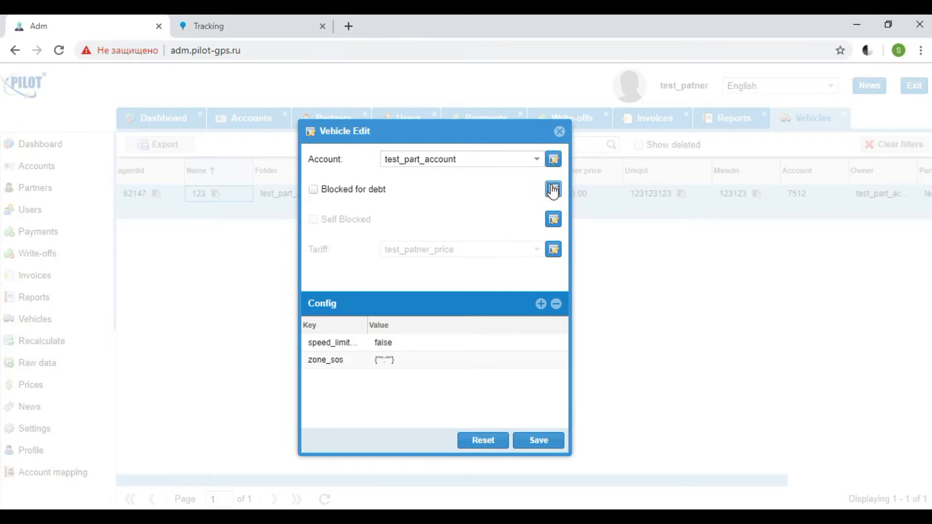
pyautogui.click(553, 189)
pyautogui.click(552, 189)
pyautogui.click(554, 219)
pyautogui.click(554, 219)
pyautogui.click(557, 192)
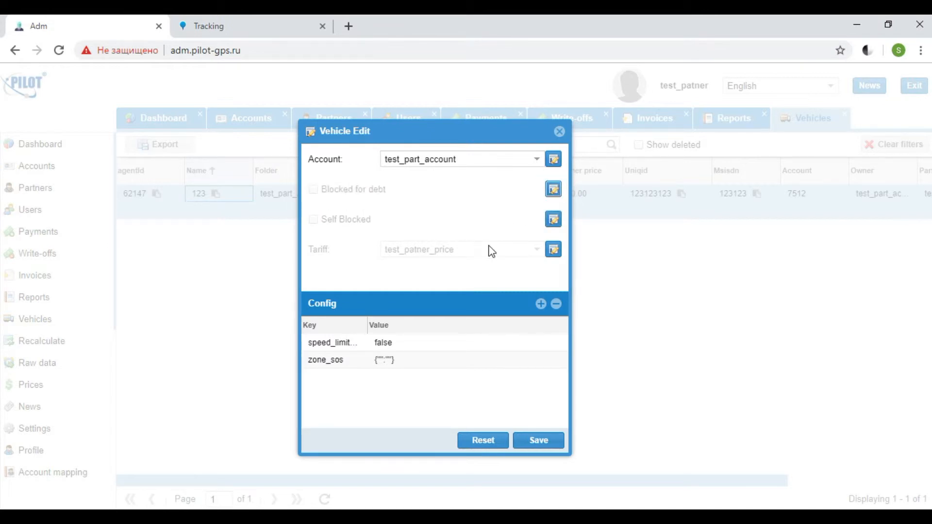
# Step: Unlock the vehicle's Tariff field to view the available tariffs, lock it again, and close the form without saving
pyautogui.click(555, 250)
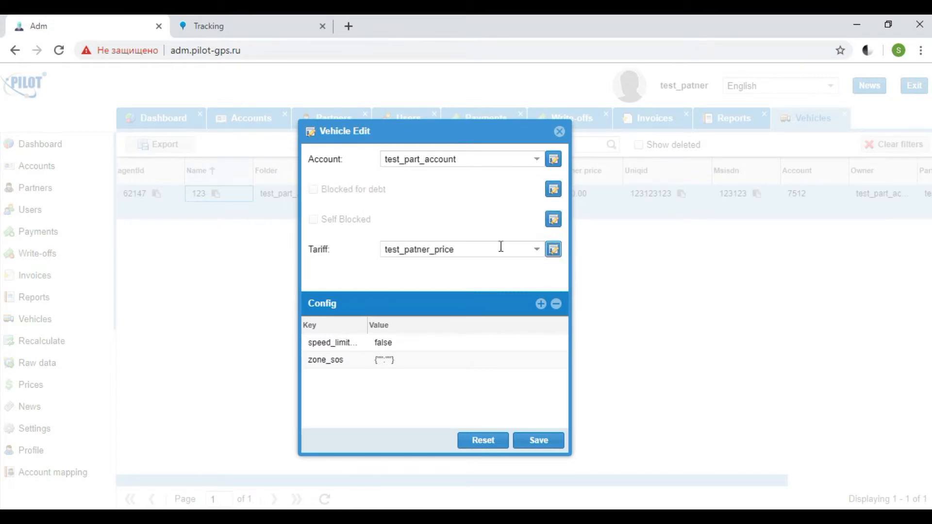
pyautogui.click(537, 251)
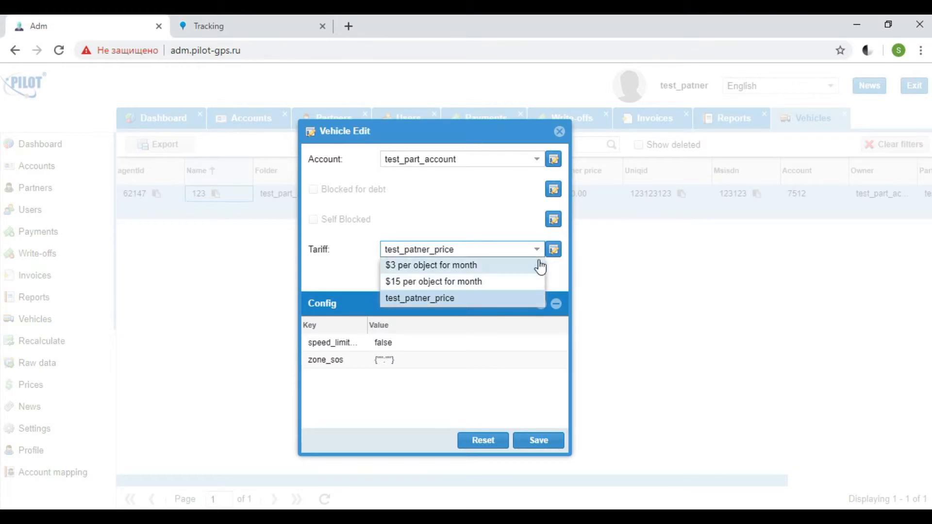
pyautogui.click(553, 250)
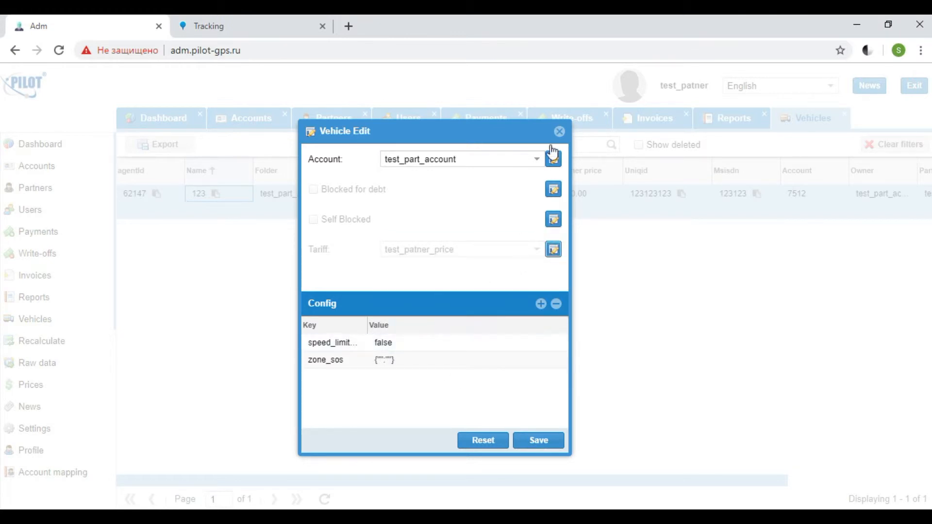
pyautogui.click(559, 131)
# Step: View the Recalculate and Raw data sections, including the raw data loaded for another account's vehicle
pyautogui.click(62, 344)
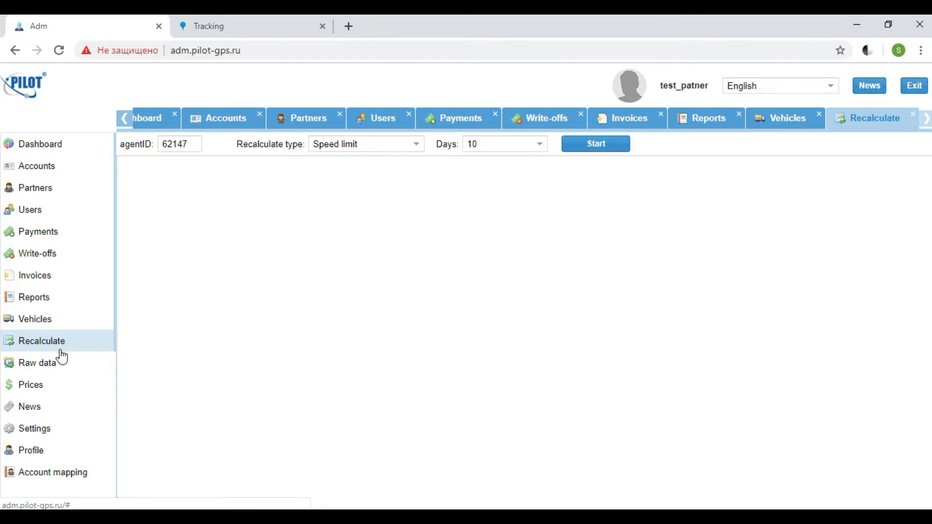
pyautogui.click(61, 367)
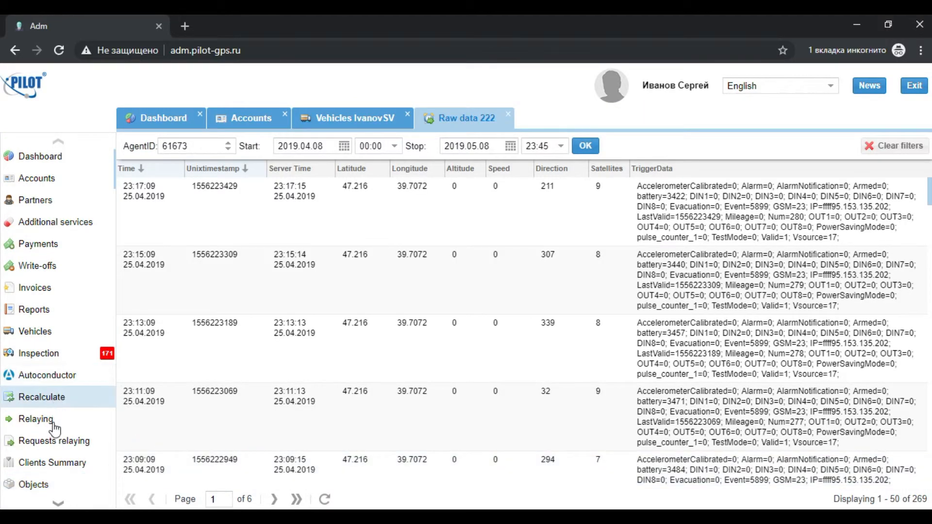
pyautogui.click(52, 423)
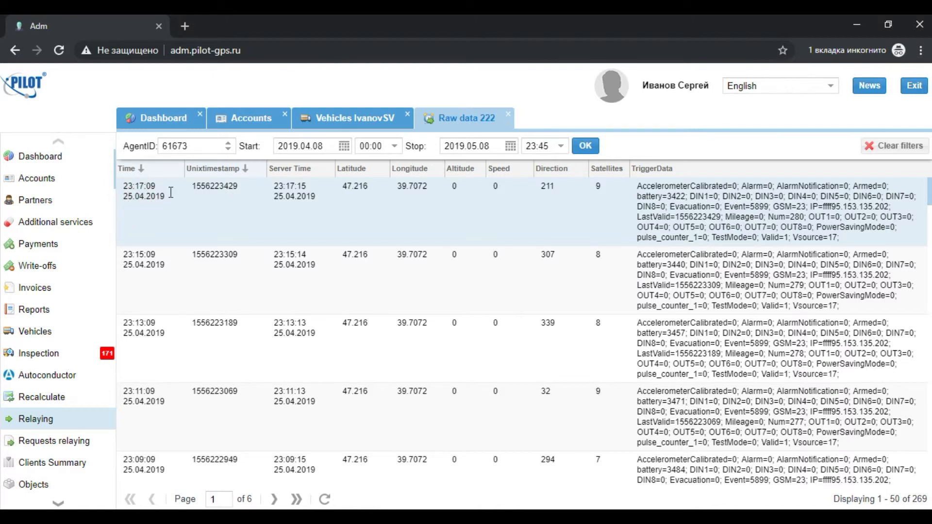
# Step: Examine the first raw data record's times, coordinates, altitude, speed, direction and satellites, and highlight its whole TriggerData text
pyautogui.click(146, 199)
pyautogui.click(293, 196)
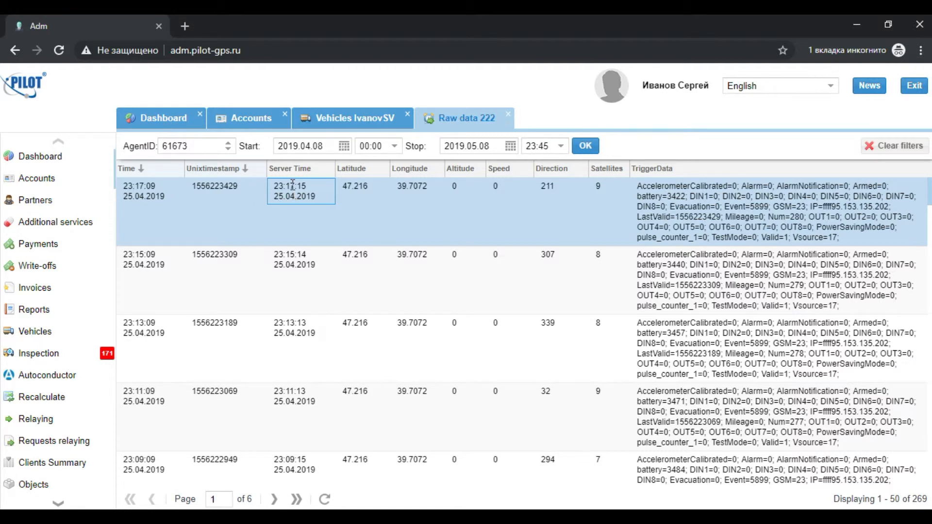
pyautogui.click(358, 190)
pyautogui.click(412, 189)
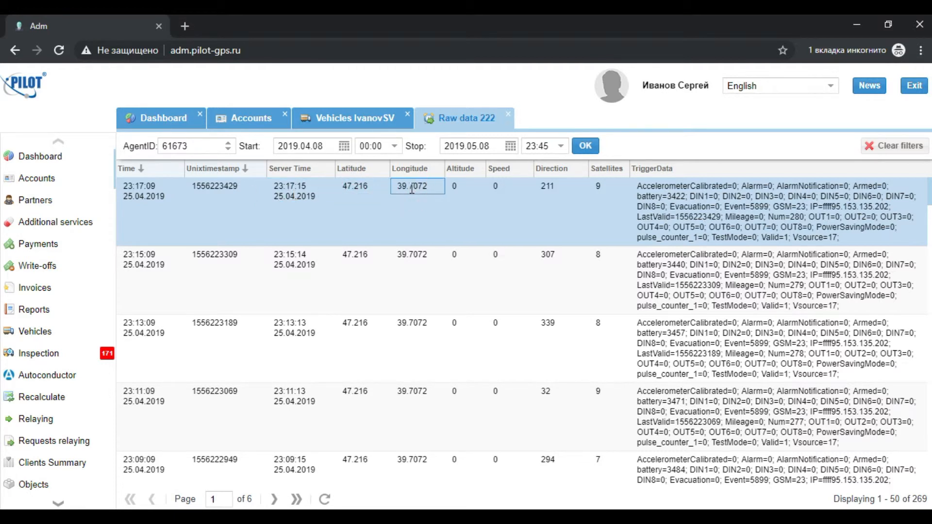
pyautogui.click(454, 192)
pyautogui.click(506, 192)
pyautogui.click(558, 191)
pyautogui.click(600, 188)
pyautogui.click(841, 237)
pyautogui.moveTo(841, 237); pyautogui.dragTo(640, 185)
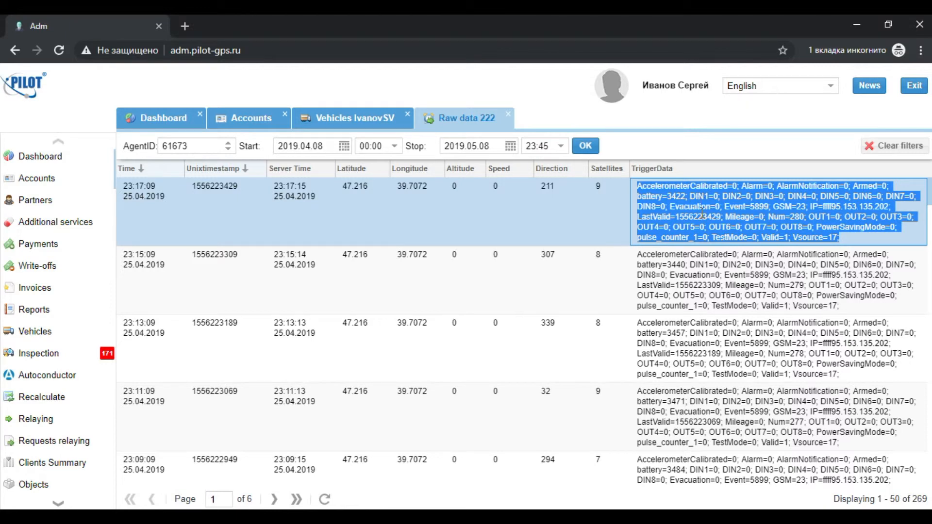
# Step: Switch back to the test_patner browser window and show the Recalculate section
pyautogui.click(115, 485)
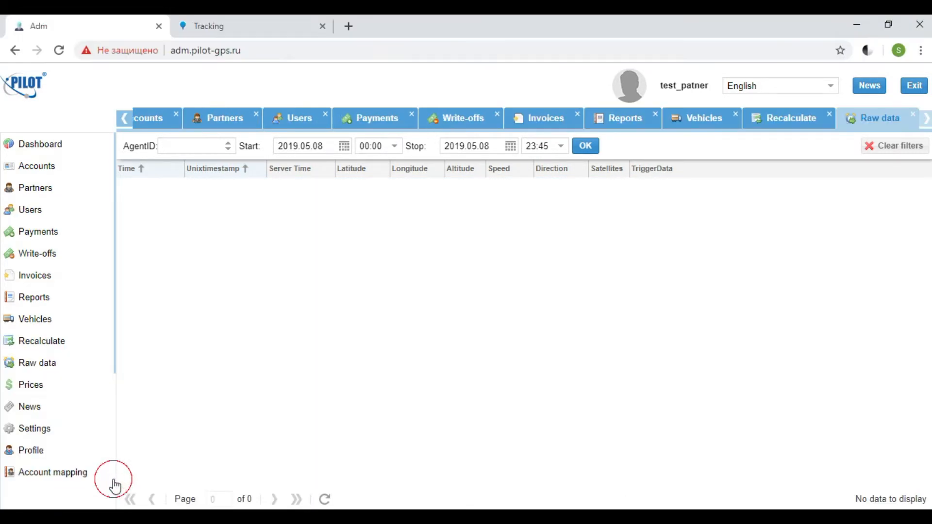
pyautogui.click(43, 344)
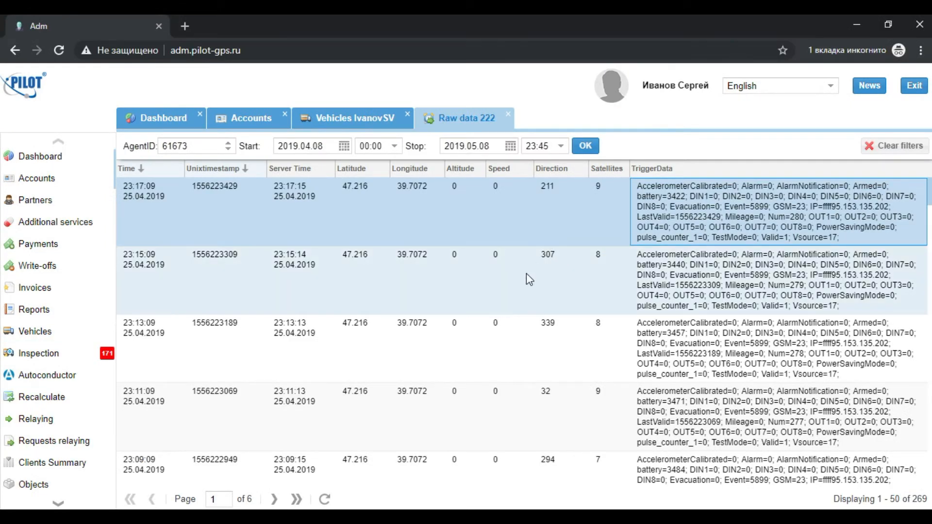
pyautogui.click(136, 517)
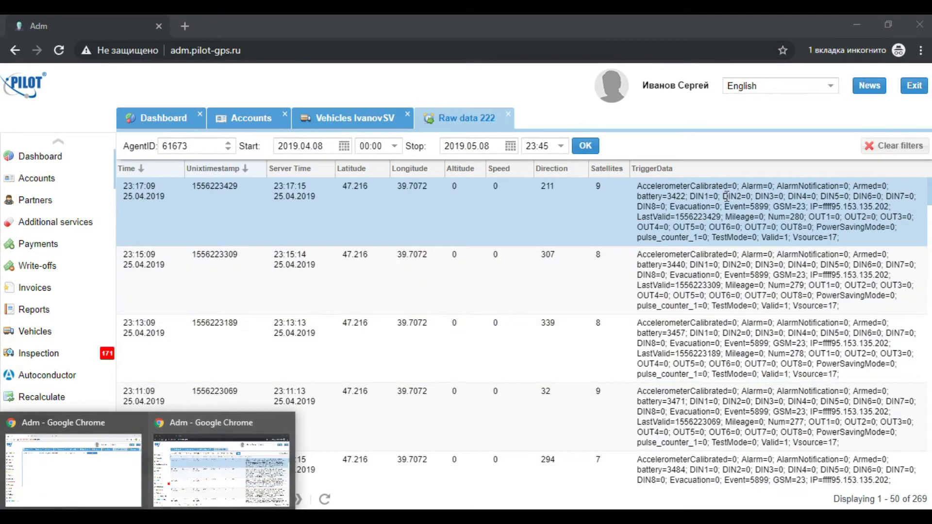
pyautogui.click(727, 197)
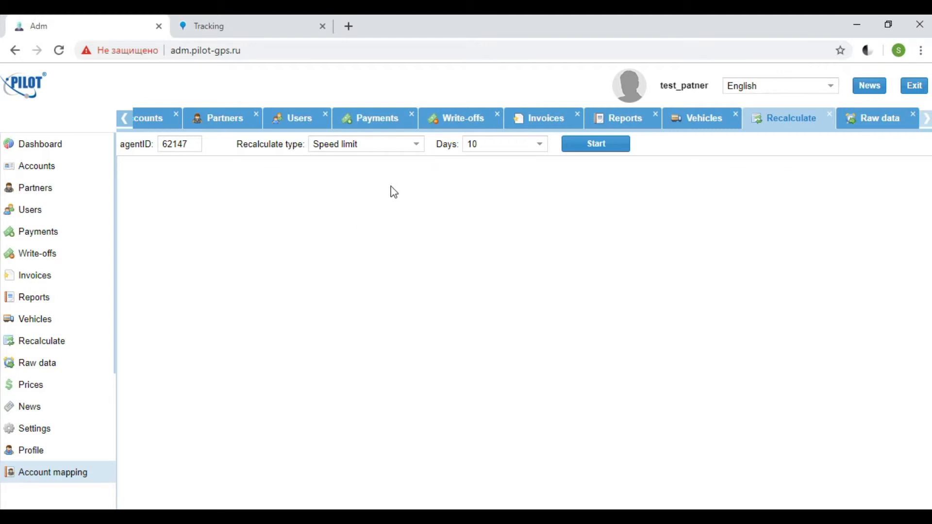
# Step: Examine the agentID field, the recalculate type options and the day range options without starting a recalculation
pyautogui.click(418, 150)
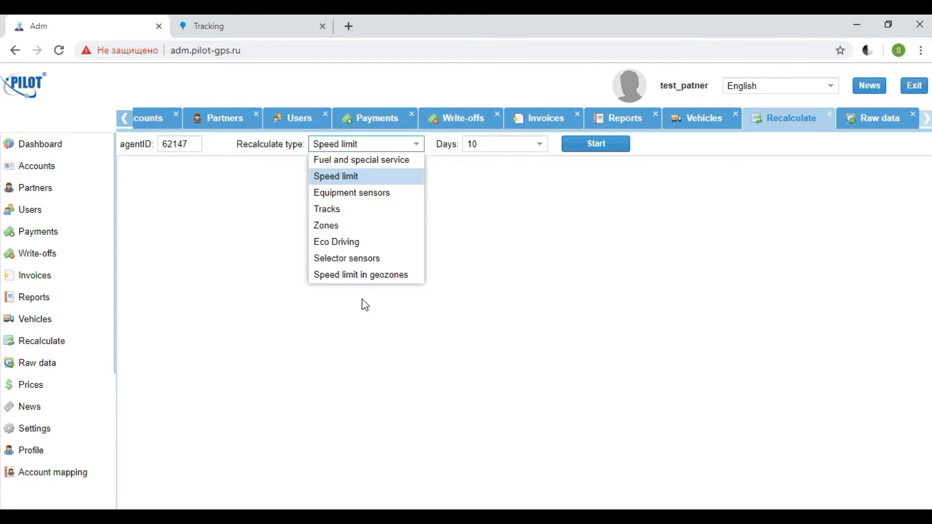
pyautogui.click(470, 258)
pyautogui.click(539, 143)
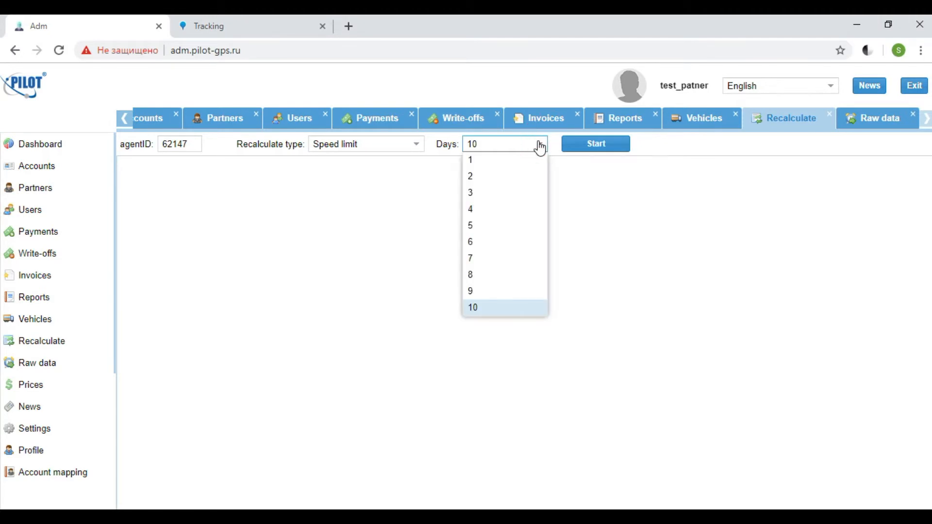
pyautogui.click(588, 178)
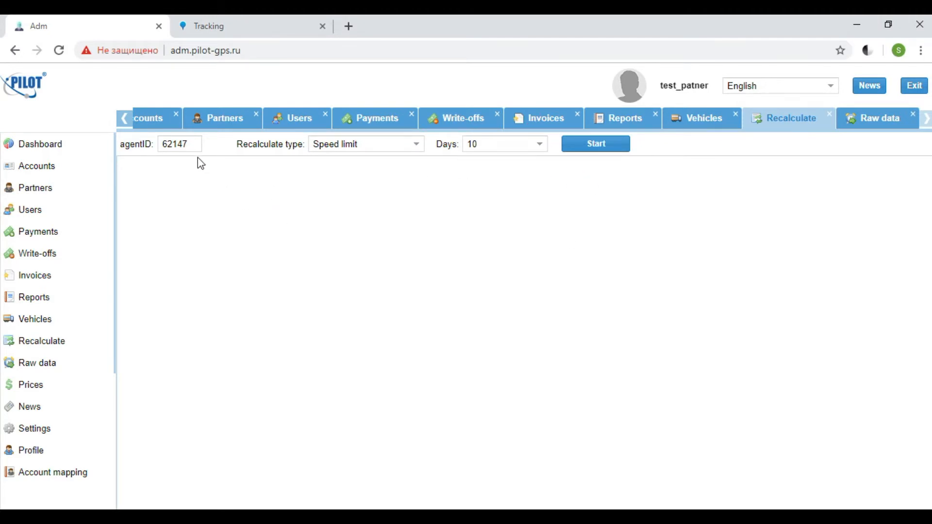
pyautogui.moveTo(193, 145); pyautogui.dragTo(168, 145)
pyautogui.click(178, 146)
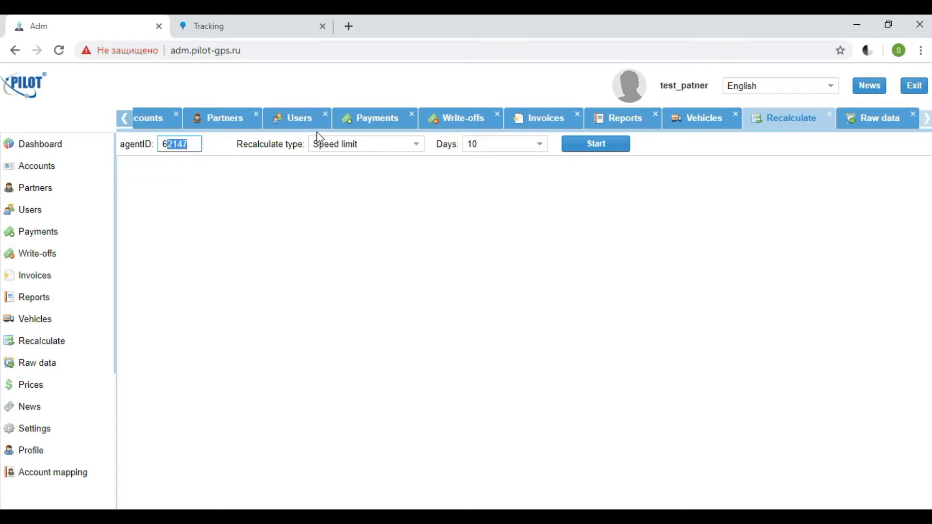
pyautogui.click(367, 144)
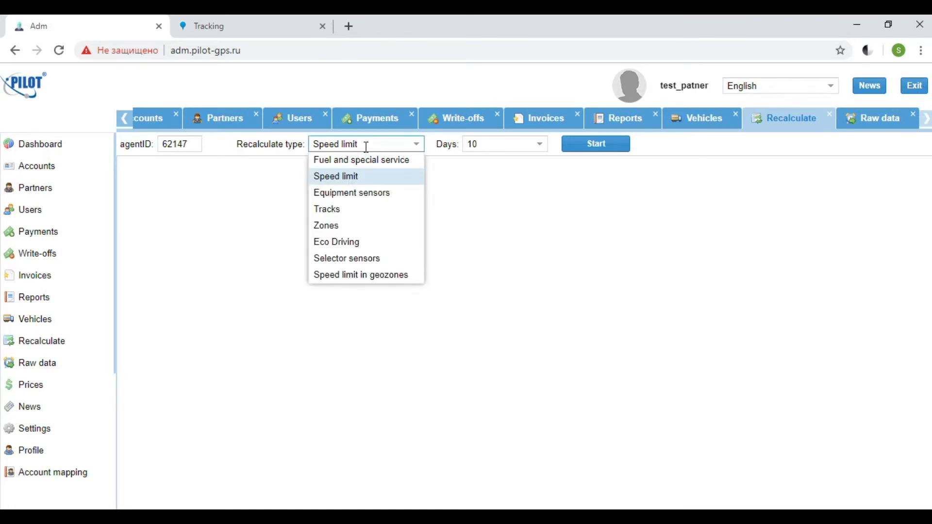
pyautogui.click(464, 188)
pyautogui.click(540, 146)
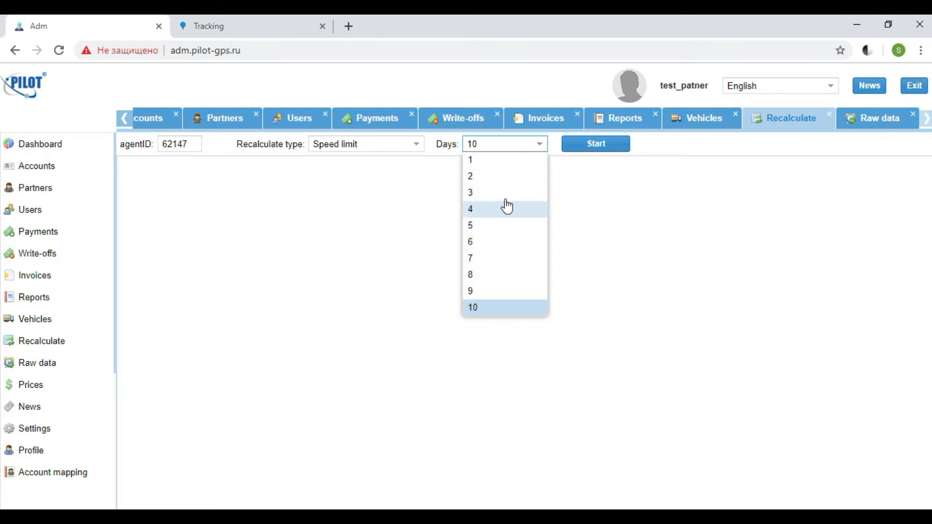
pyautogui.click(572, 181)
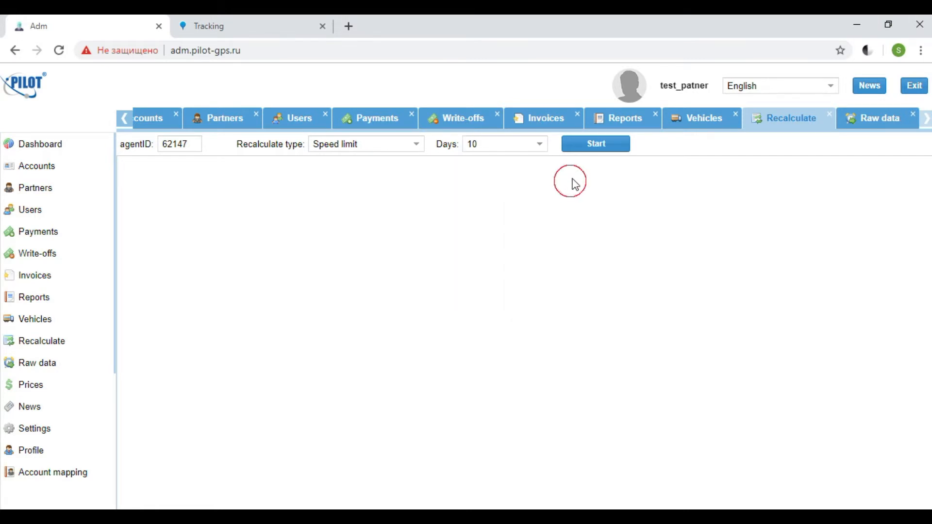
# Step: Run the Speed limit recalculation for agentID 62147 over 10 days and highlight the whole output log for reading
pyautogui.click(594, 145)
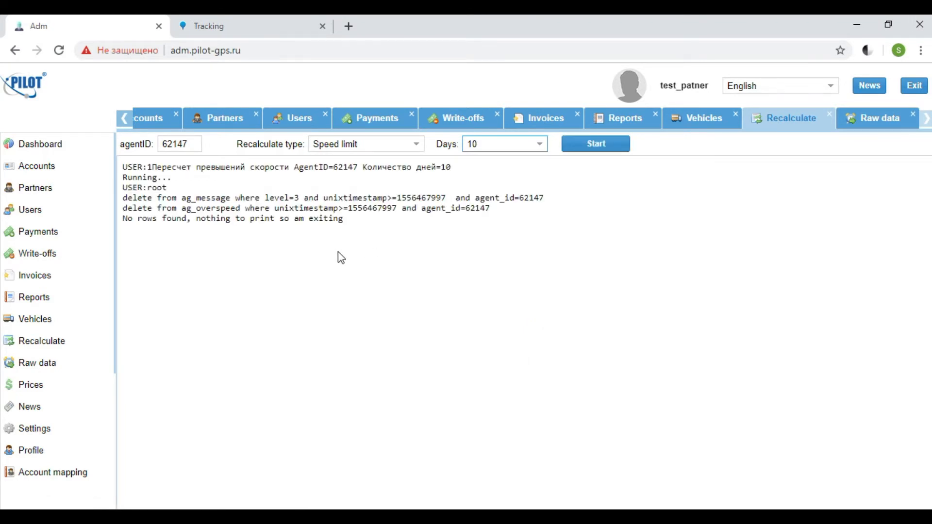
pyautogui.moveTo(348, 221); pyautogui.dragTo(119, 173)
pyautogui.click(154, 174)
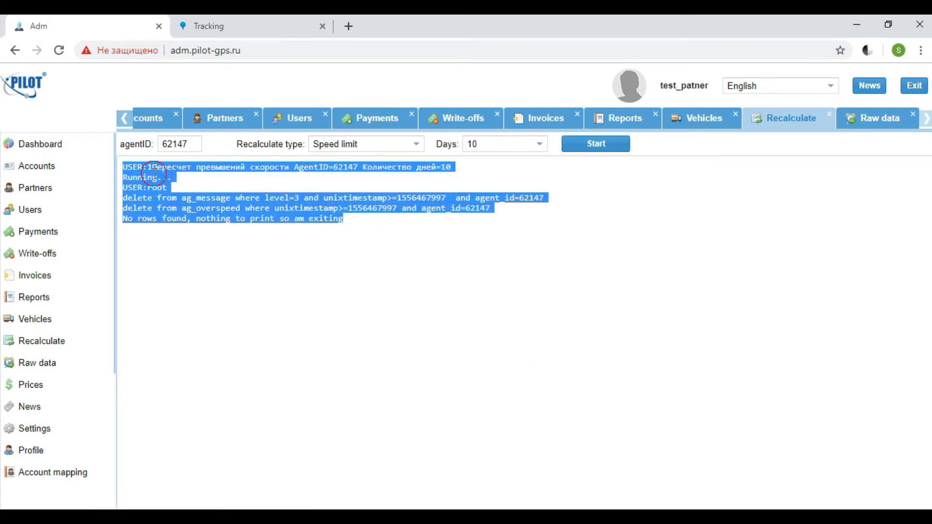
pyautogui.moveTo(348, 222); pyautogui.dragTo(124, 176)
pyautogui.click(146, 183)
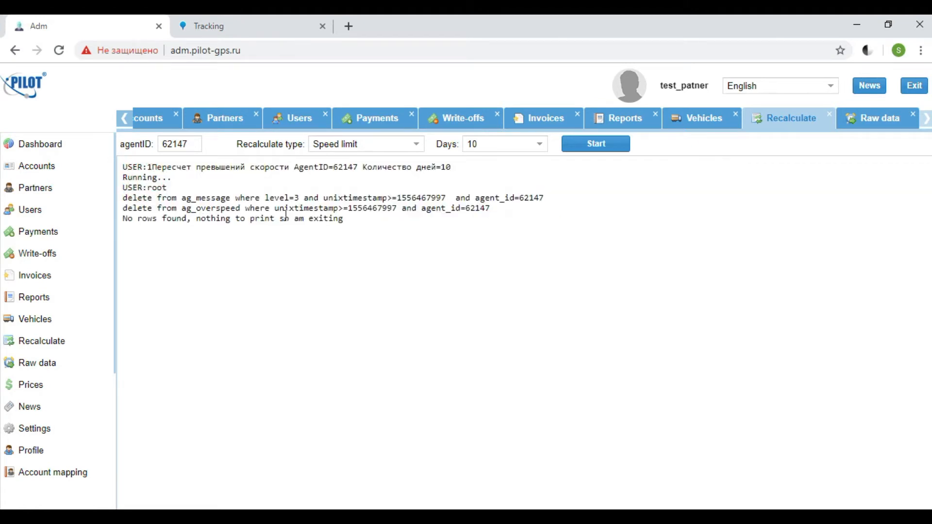
pyautogui.moveTo(346, 219); pyautogui.dragTo(124, 170)
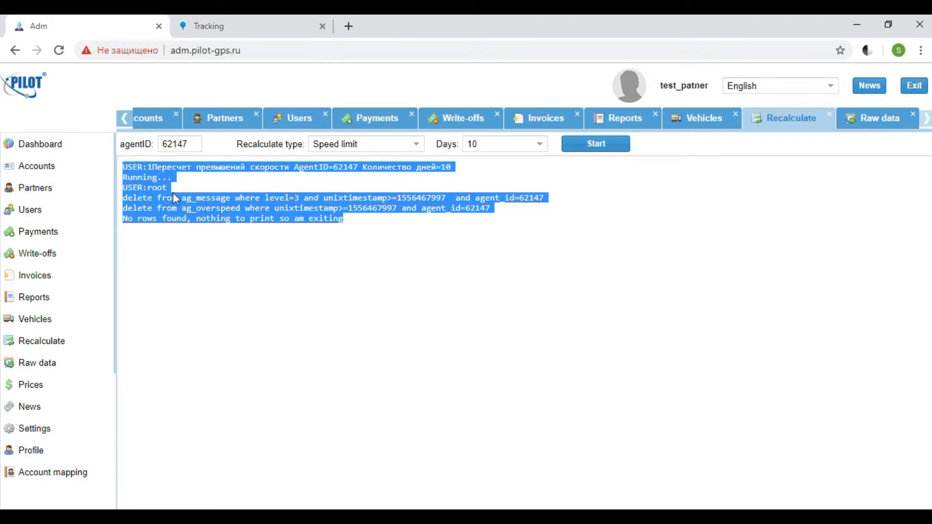
pyautogui.click(225, 198)
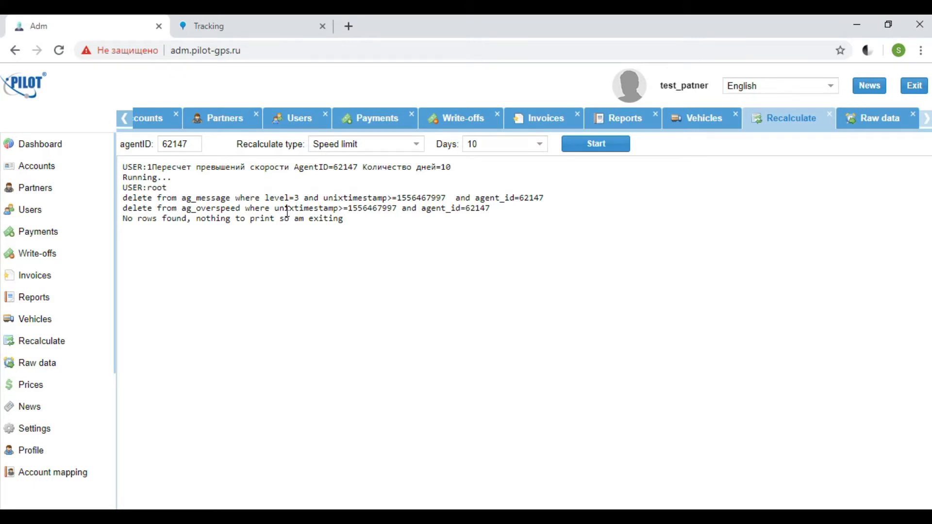
pyautogui.moveTo(345, 219); pyautogui.dragTo(123, 172)
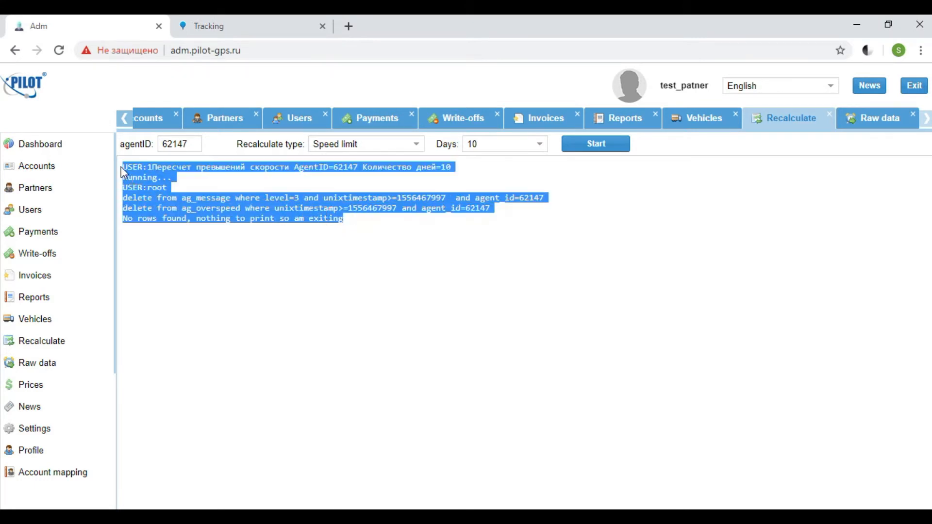
pyautogui.click(216, 197)
# Step: View the Prices section and the price options offered in test_part_account's main settings, closing the account without changes
pyautogui.click(31, 384)
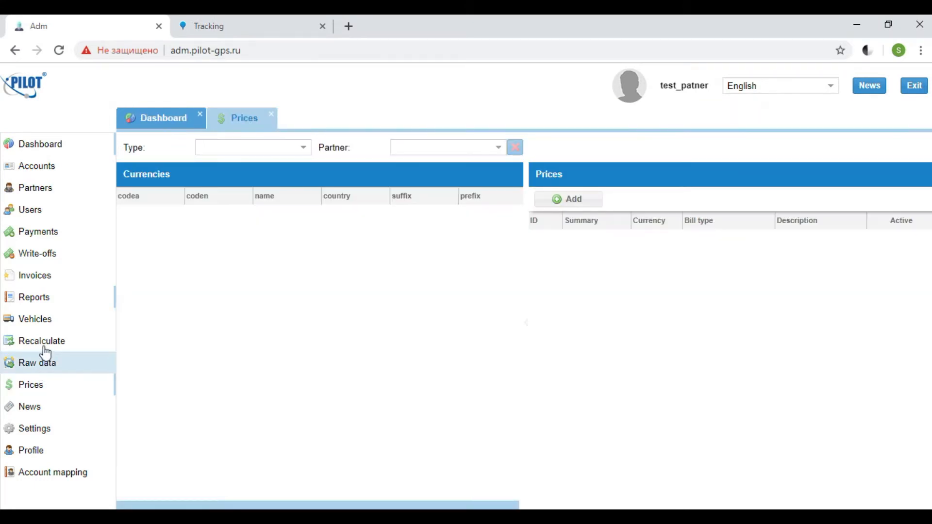
pyautogui.click(39, 390)
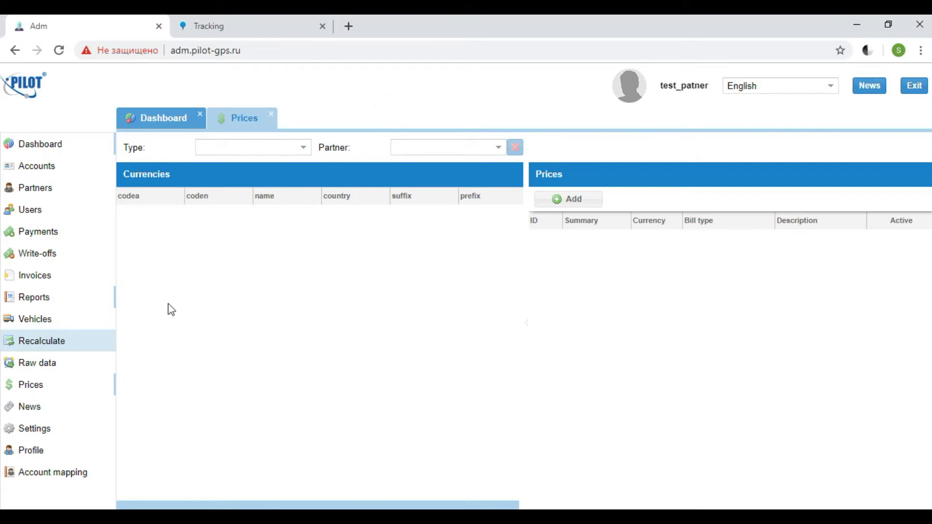
pyautogui.click(44, 167)
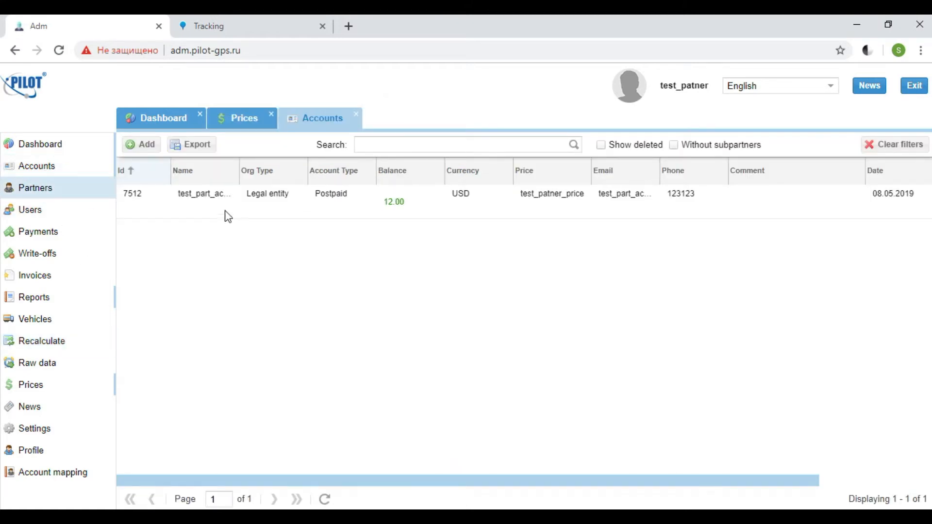
pyautogui.doubleClick(217, 200)
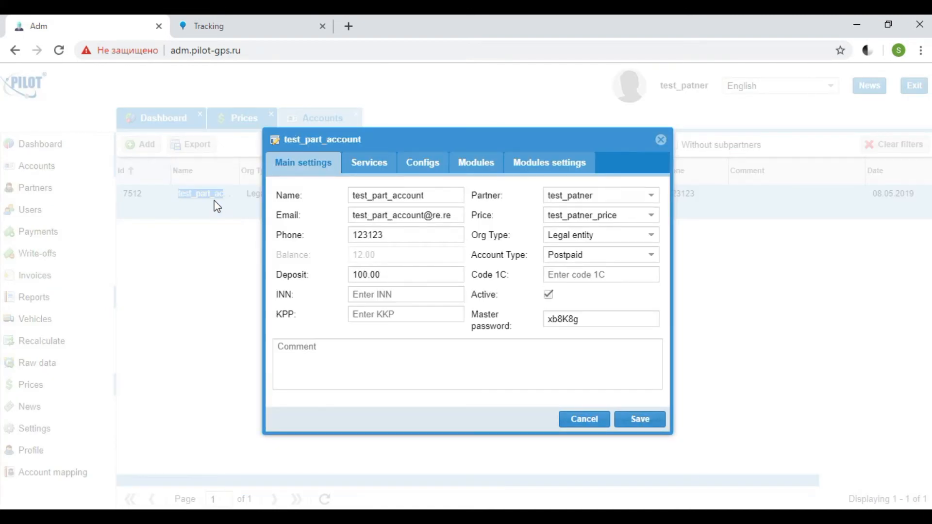
pyautogui.click(649, 219)
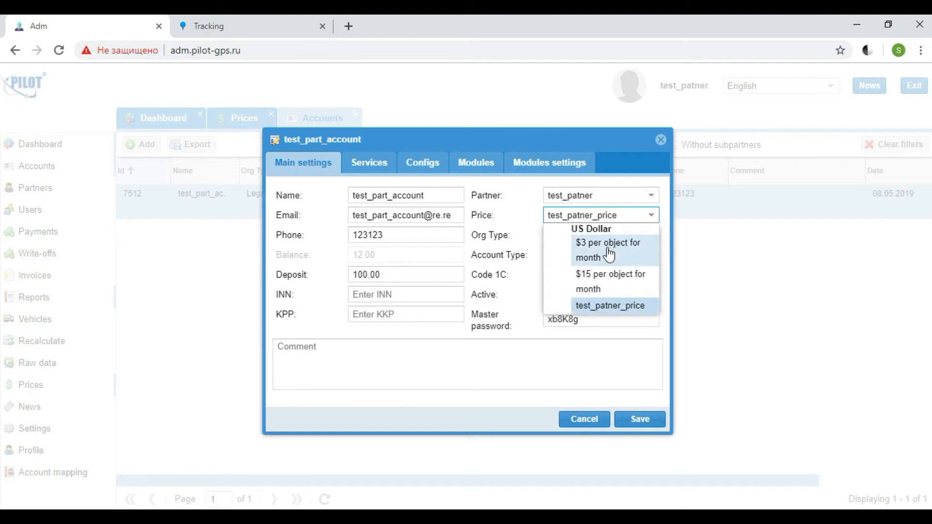
pyautogui.click(651, 215)
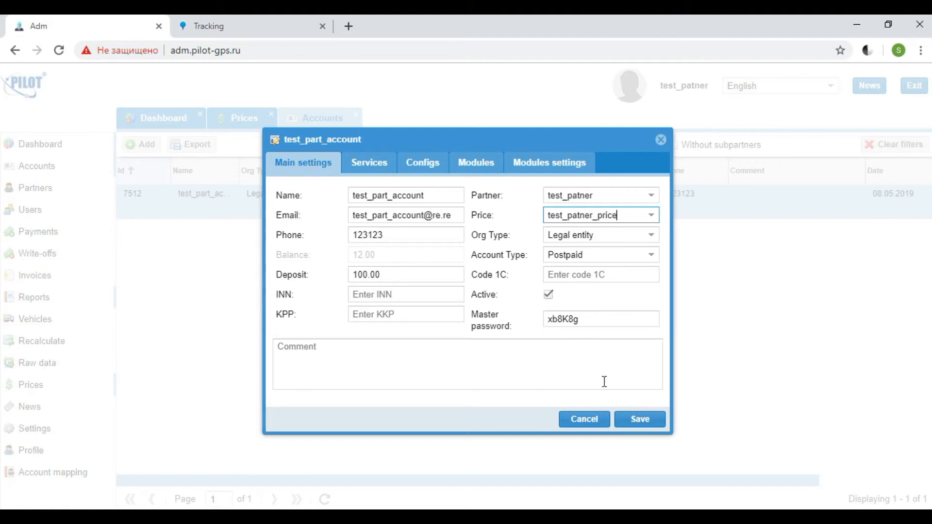
pyautogui.click(662, 142)
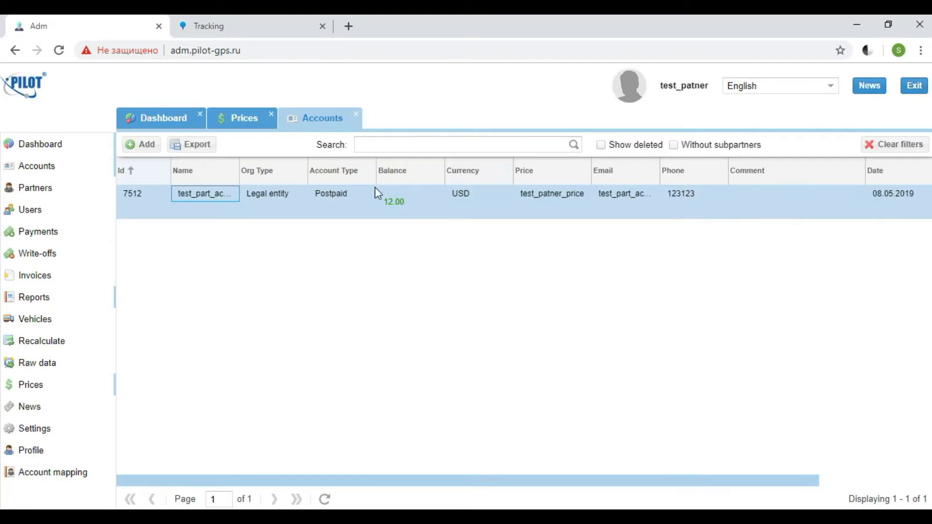
# Step: Filter the Prices section by the type Abonent fee for monitoring and list the US Dollar prices
pyautogui.click(32, 387)
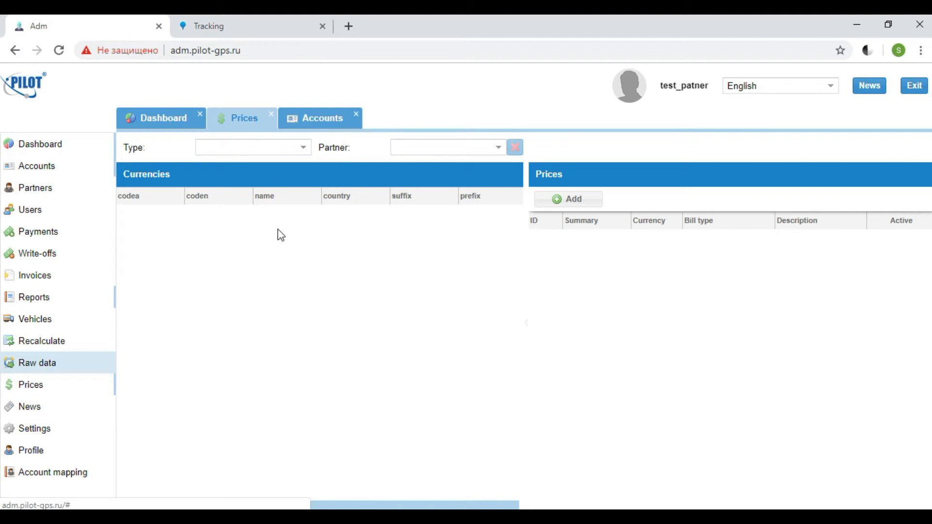
pyautogui.click(303, 148)
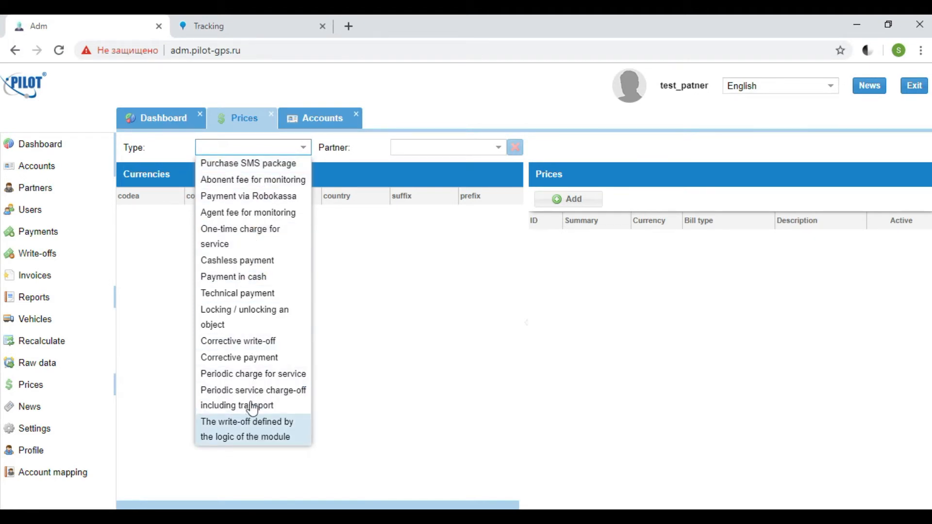
pyautogui.click(257, 180)
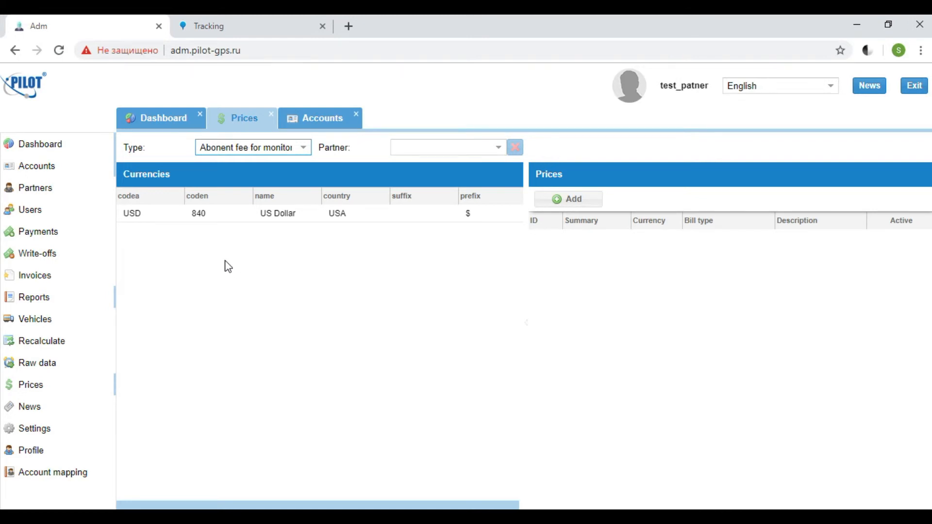
pyautogui.click(241, 212)
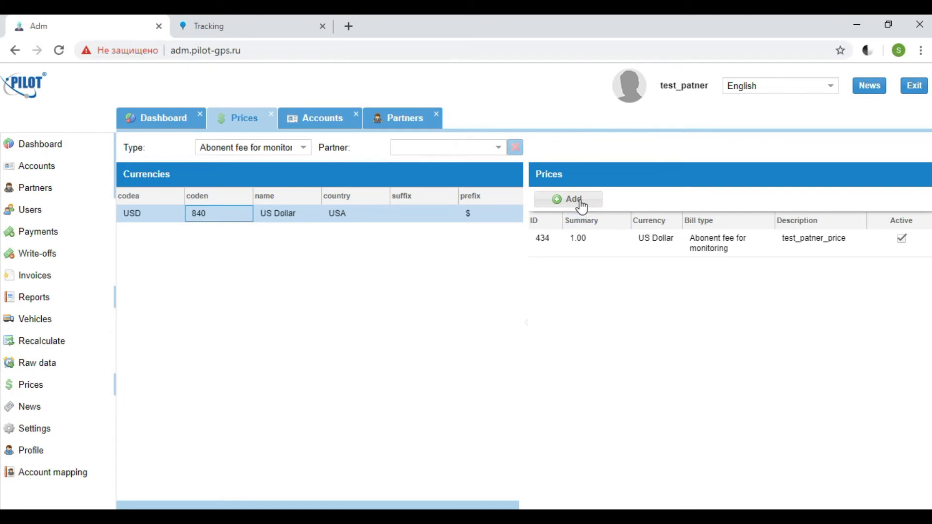
# Step: Open the test_patner_price entry, examine its price, quantity, type, partner and description, and save it
pyautogui.doubleClick(586, 241)
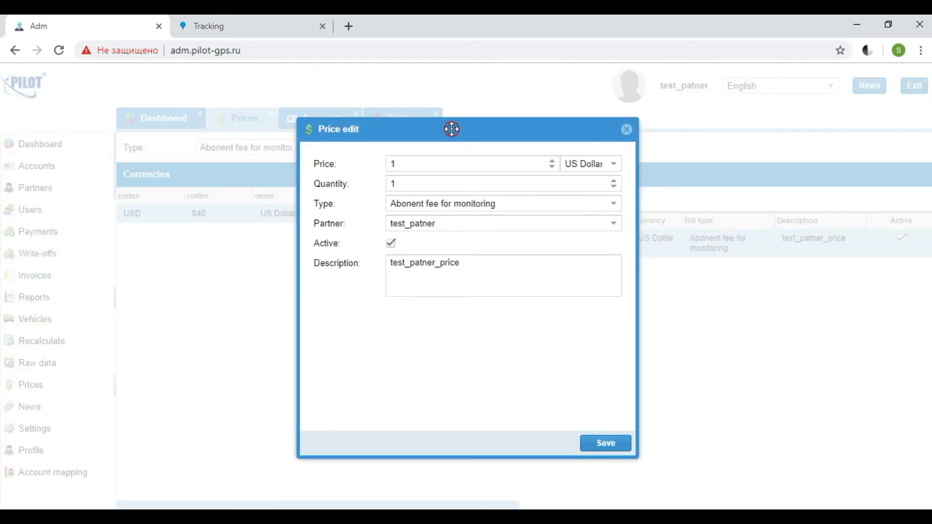
pyautogui.moveTo(452, 129); pyautogui.dragTo(343, 143)
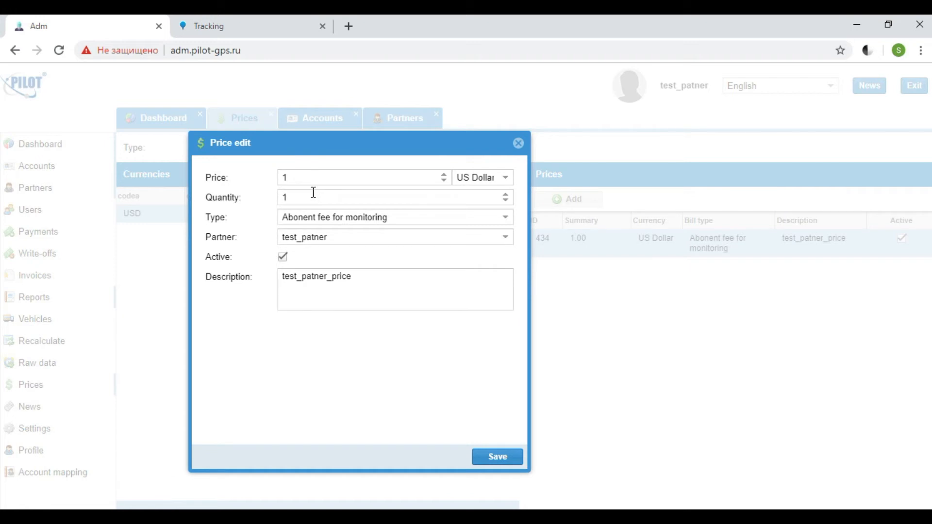
pyautogui.click(291, 177)
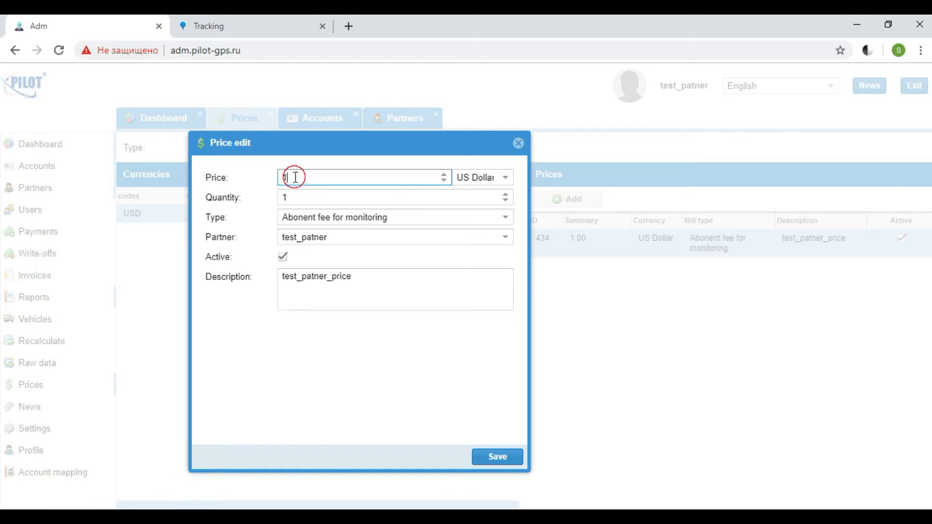
pyautogui.click(284, 196)
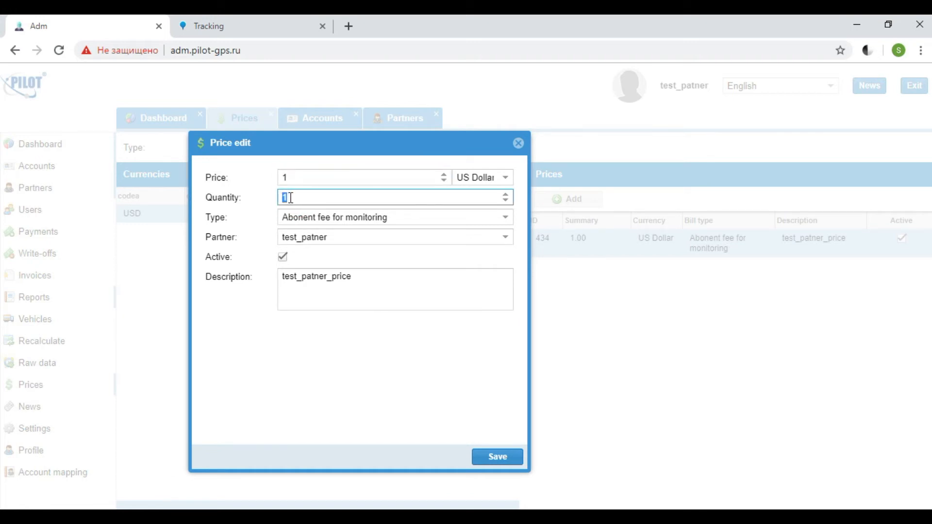
pyautogui.press('Tab')
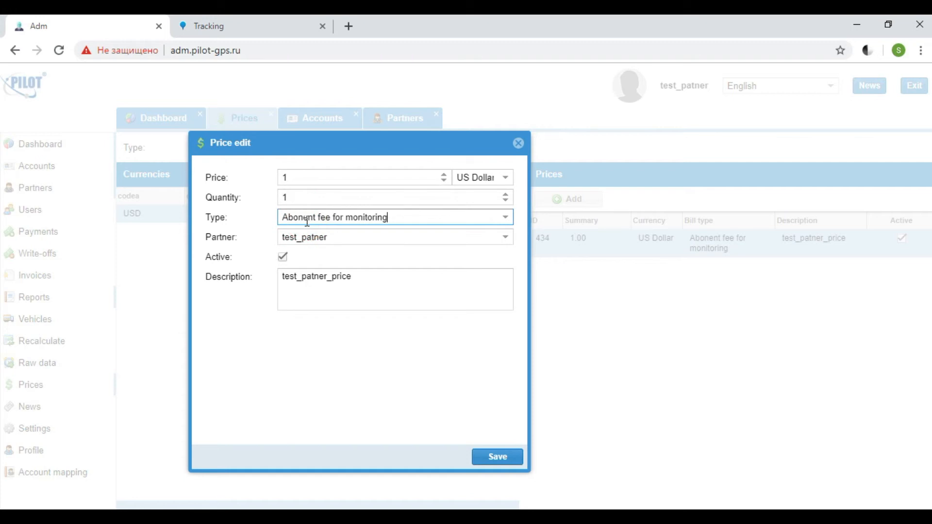
pyautogui.click(331, 237)
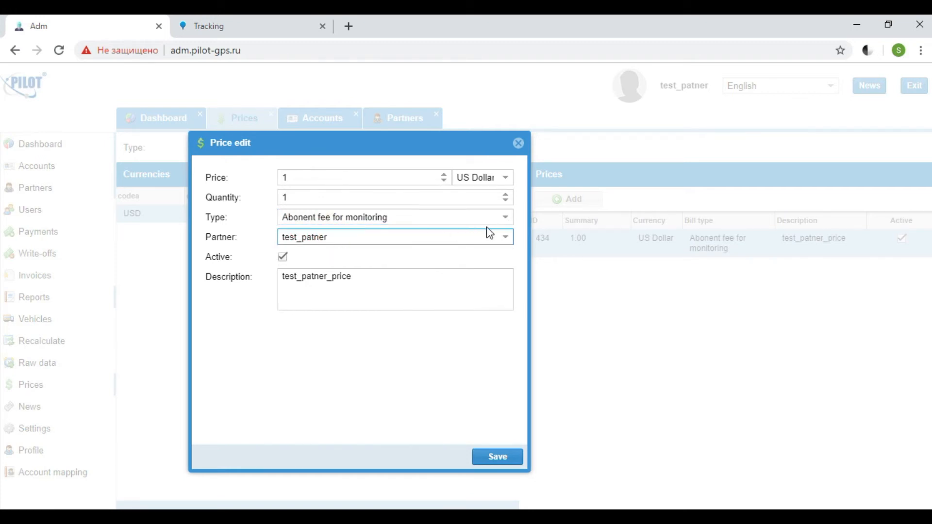
pyautogui.click(506, 239)
pyautogui.click(508, 243)
pyautogui.moveTo(377, 279); pyautogui.dragTo(256, 277)
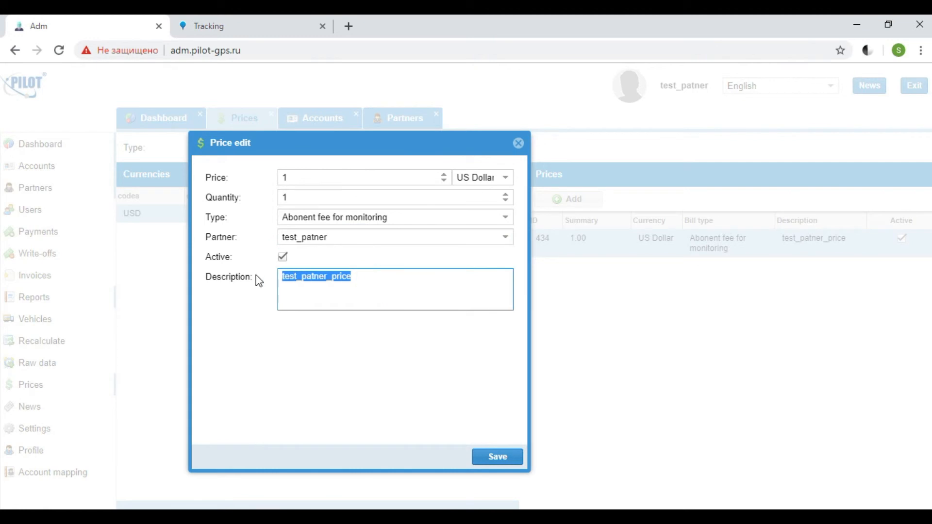
pyautogui.click(353, 298)
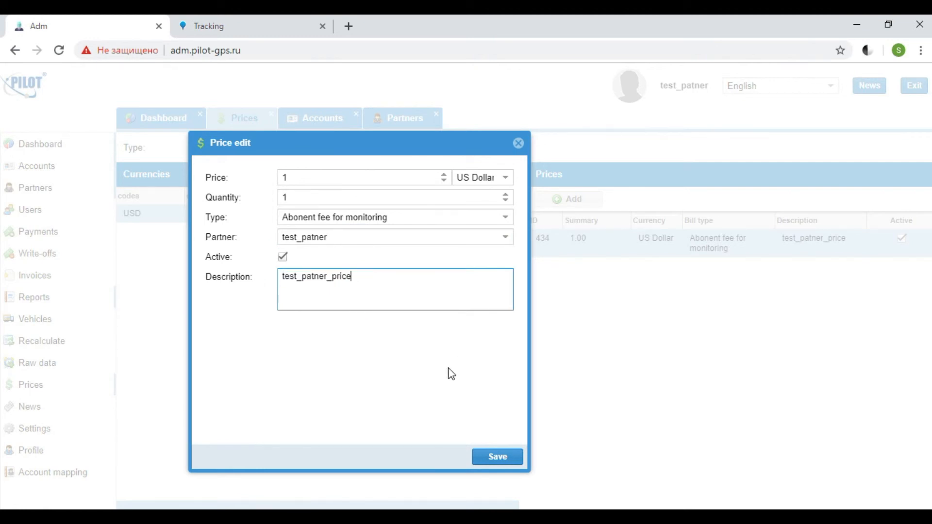
pyautogui.click(501, 459)
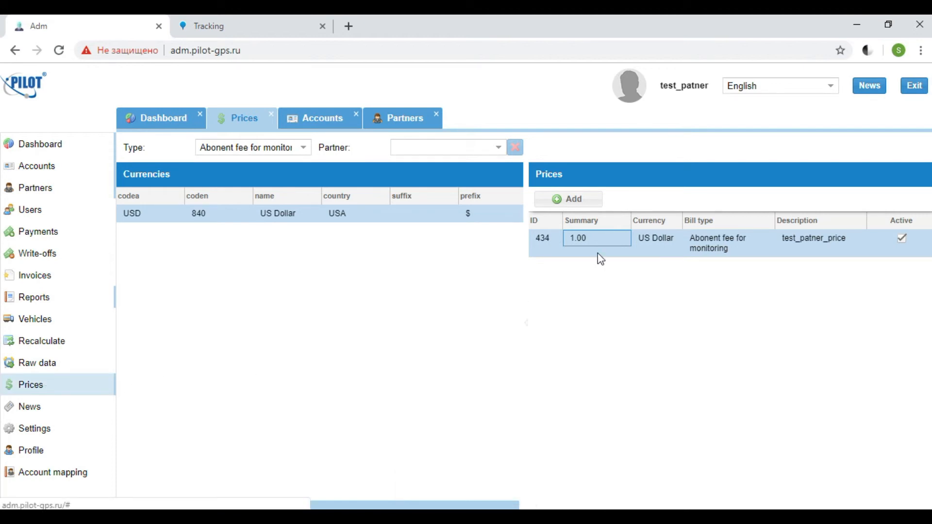
# Step: Reopen test_part_account from the Accounts section, check that test_patner_price is among its price options, and close the account
pyautogui.click(52, 166)
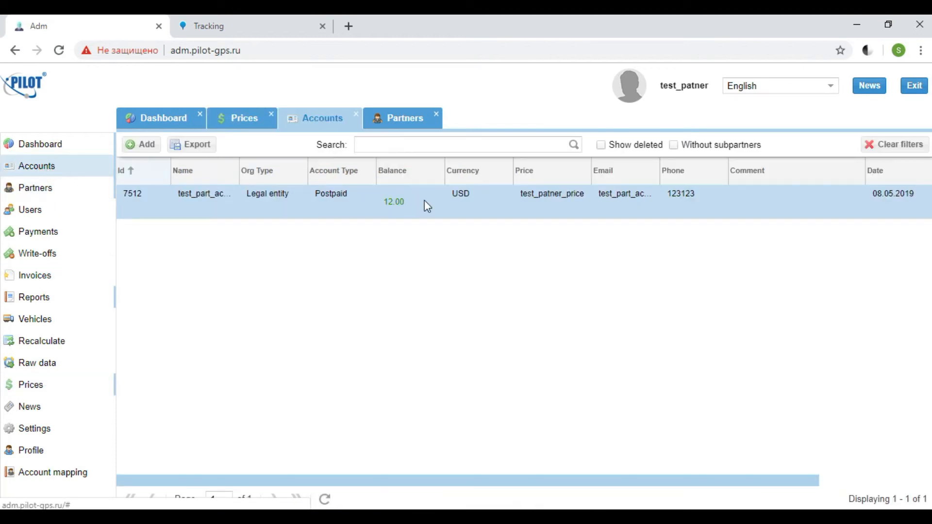
pyautogui.click(199, 196)
pyautogui.doubleClick(199, 196)
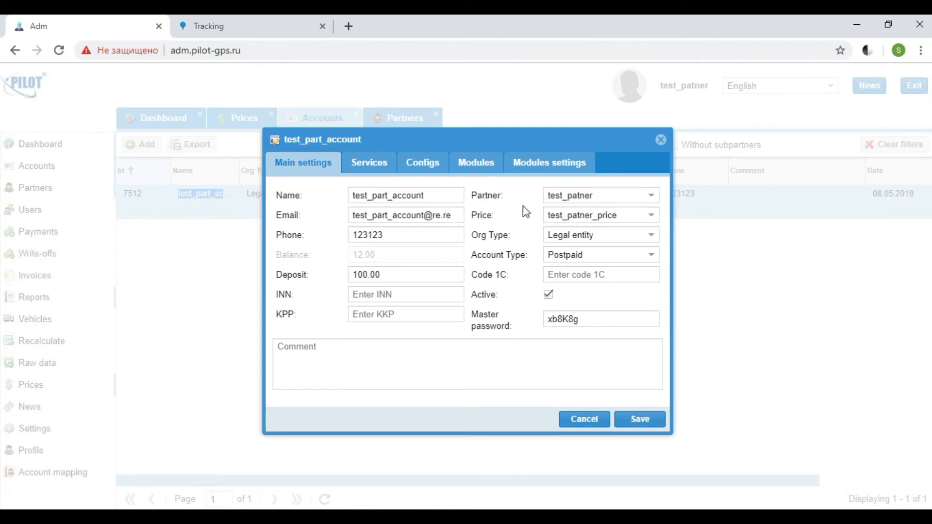
pyautogui.click(650, 217)
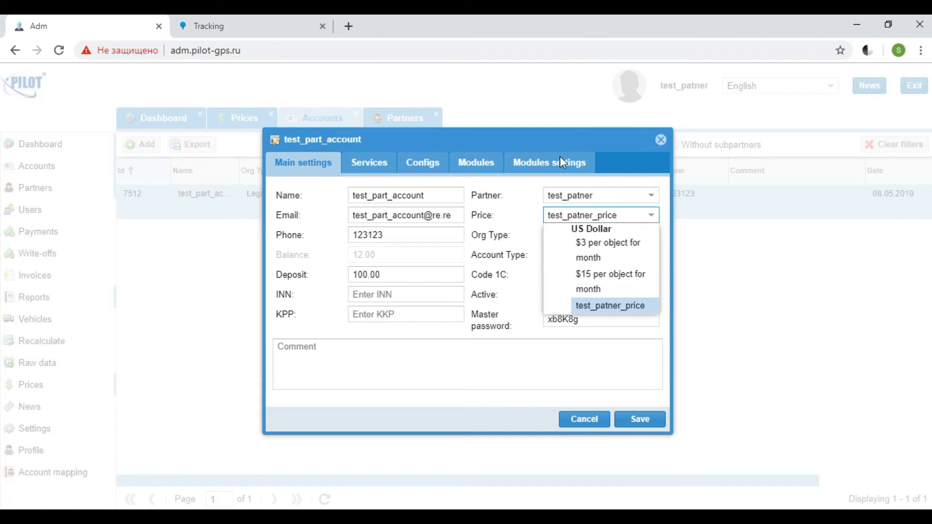
pyautogui.click(660, 139)
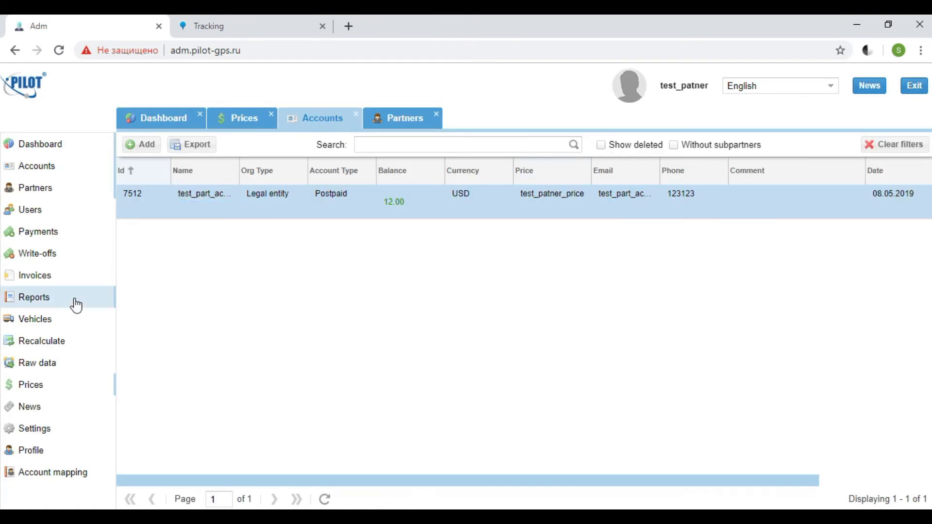
# Step: Start a new item in the News section and select sub_partner and test_part_account as its recipients
pyautogui.click(38, 410)
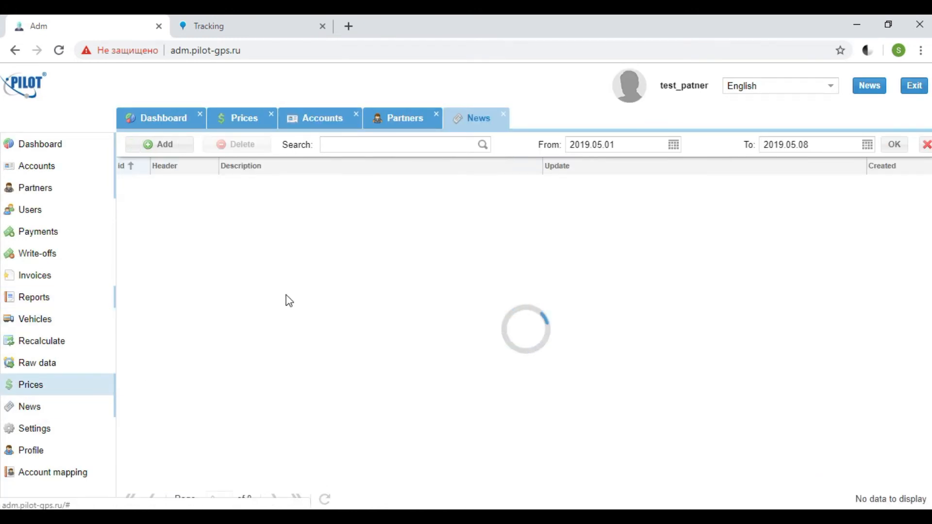
pyautogui.click(207, 204)
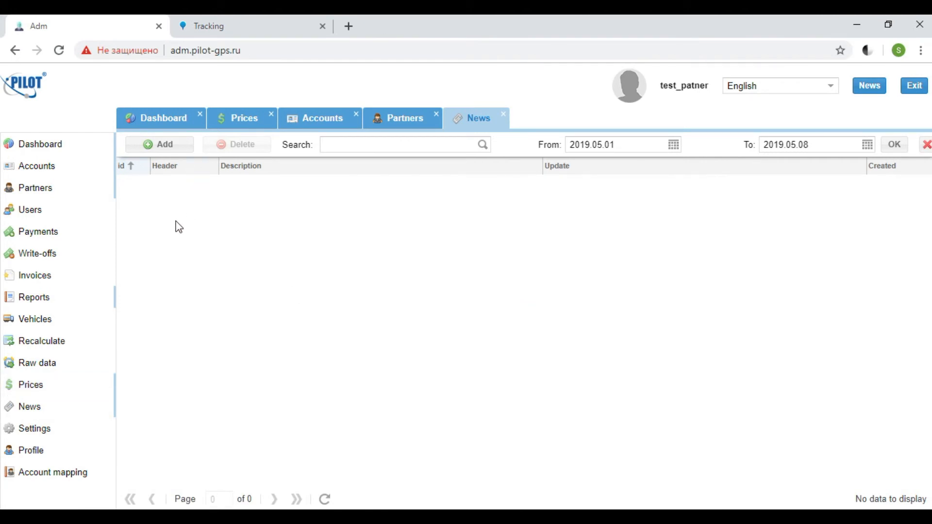
pyautogui.click(161, 146)
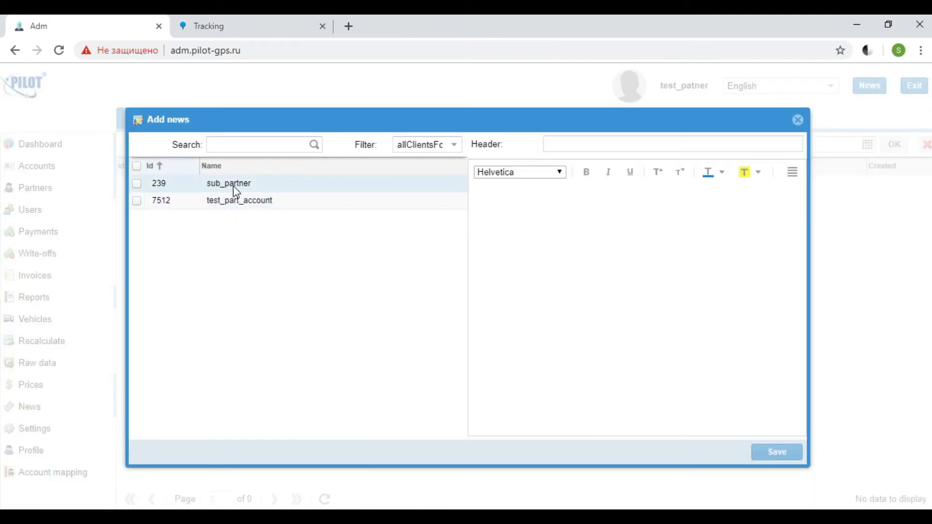
pyautogui.click(136, 185)
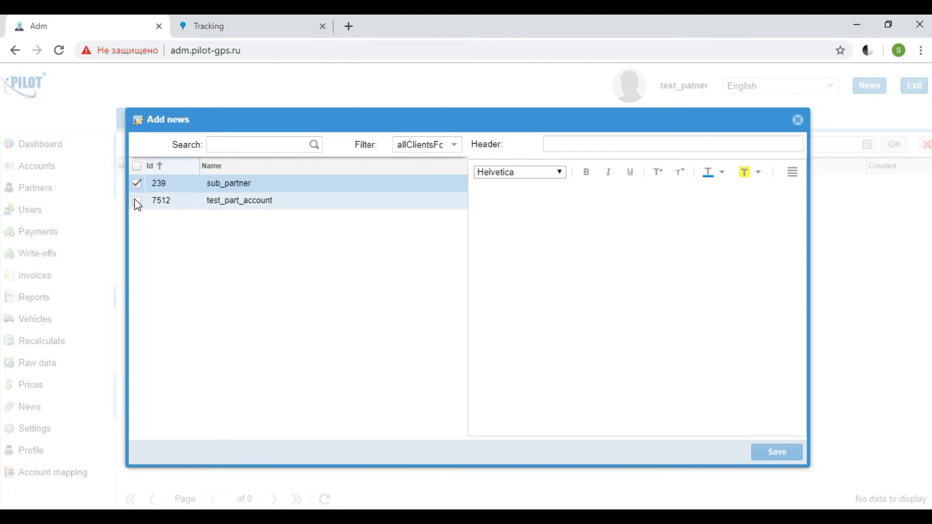
pyautogui.click(136, 201)
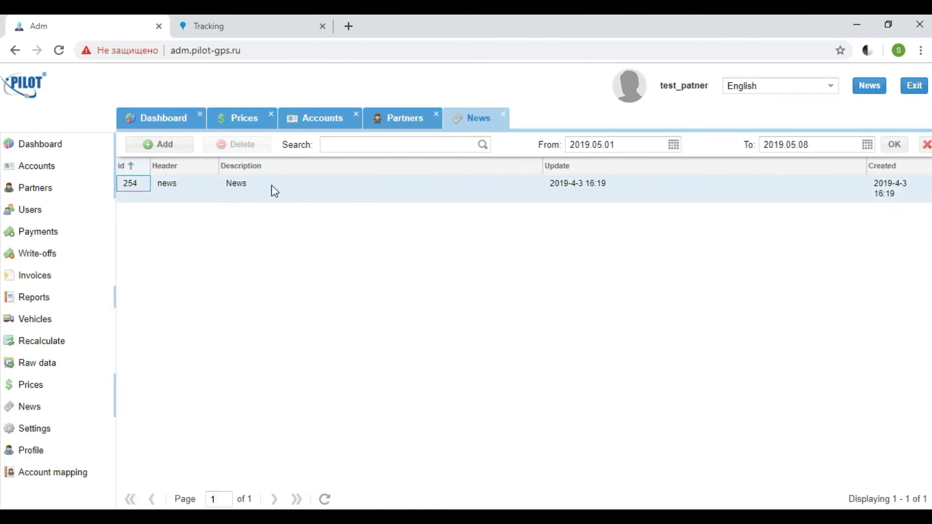
# Step: Switch to the Tracking site, show its Online objects view, and return to the admin panel's News section
pyautogui.click(240, 31)
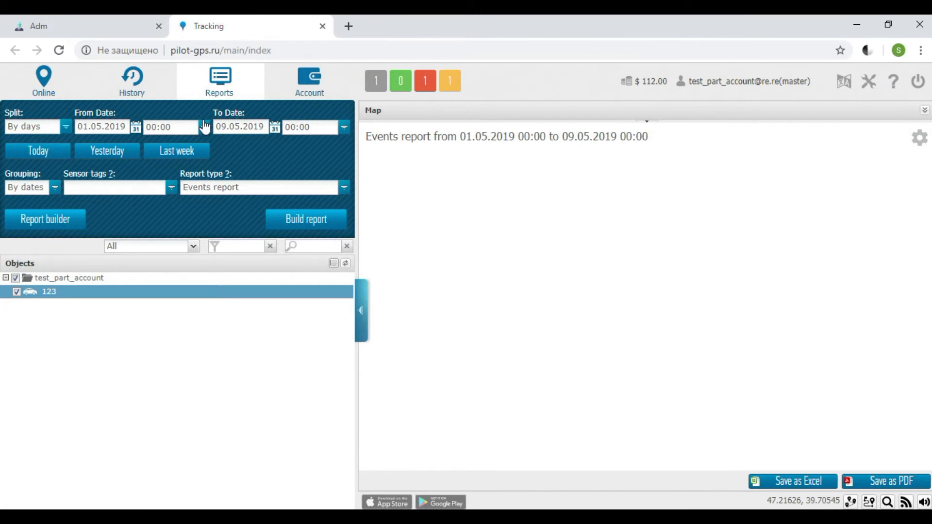
pyautogui.click(108, 83)
pyautogui.click(763, 93)
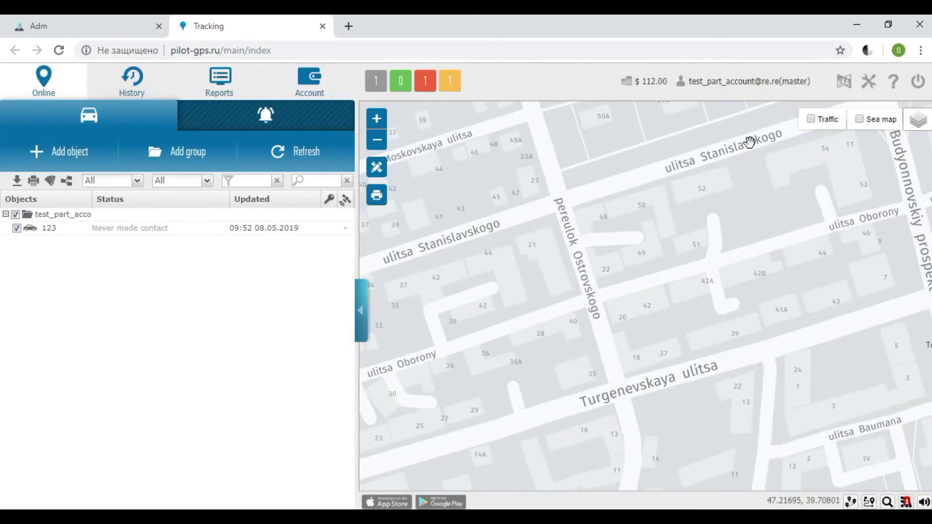
pyautogui.click(145, 27)
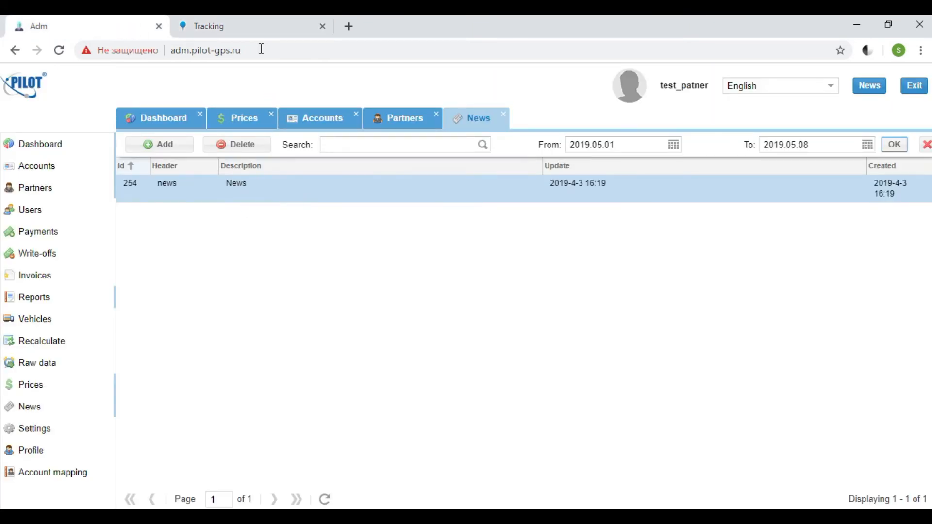
# Step: In the Tracking site, open the News window, expand the news item to read its text, and close the window
pyautogui.click(253, 31)
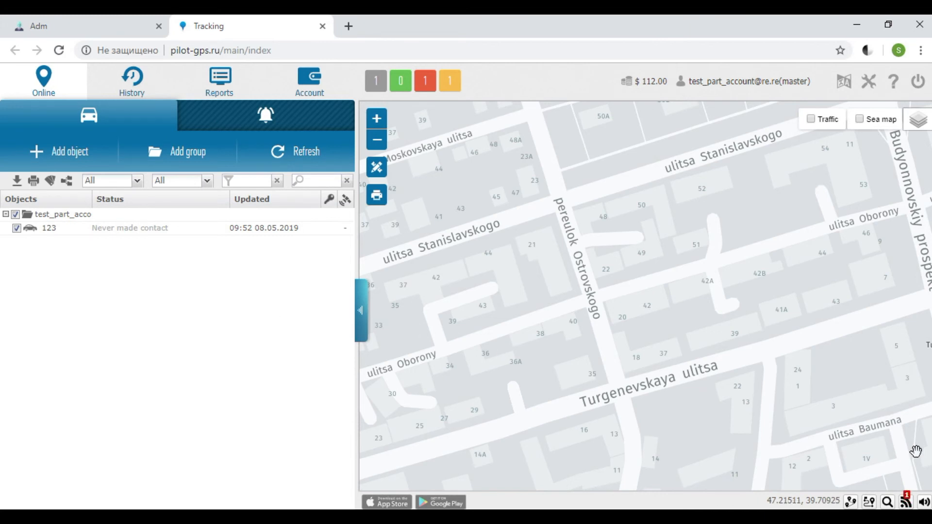
pyautogui.click(905, 501)
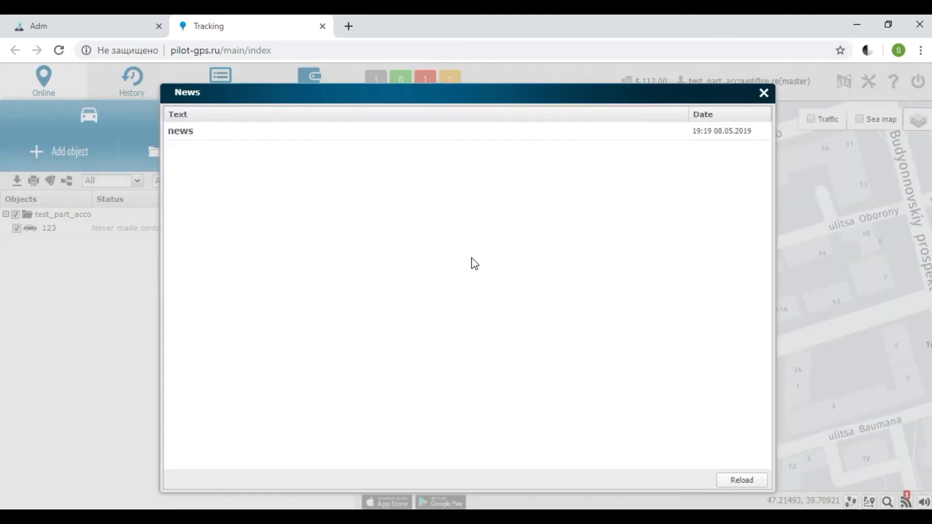
pyautogui.doubleClick(299, 136)
pyautogui.click(299, 139)
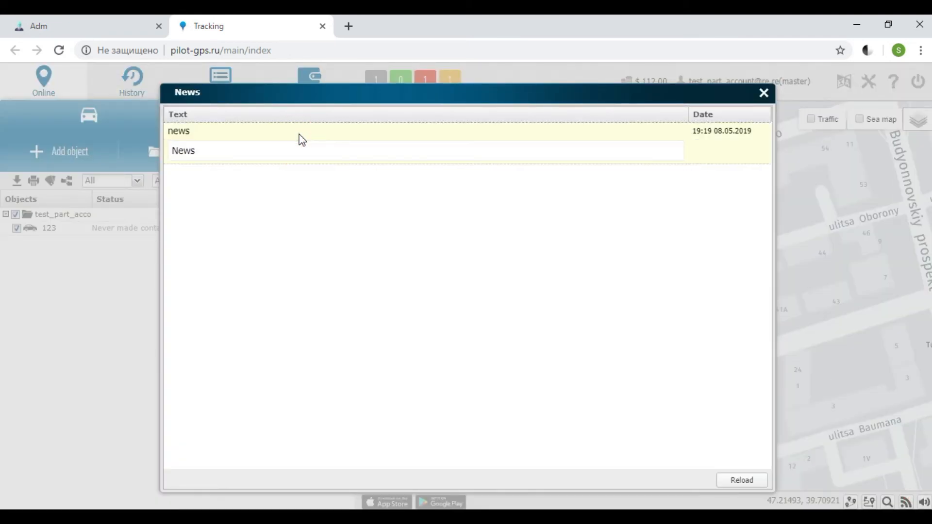
pyautogui.click(281, 152)
pyautogui.click(281, 138)
pyautogui.click(764, 93)
# Step: Return to the admin panel, open the Settings section, and look through the whole list of reports
pyautogui.click(102, 26)
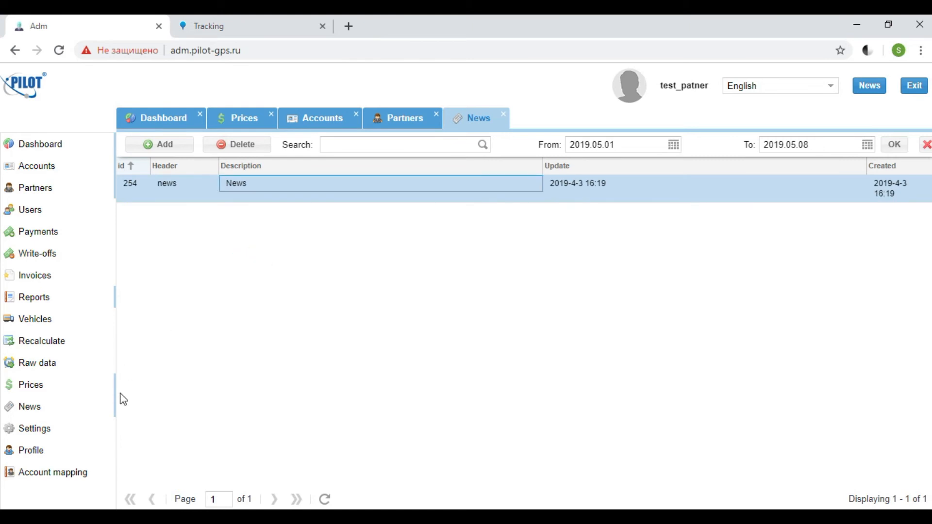
pyautogui.click(43, 431)
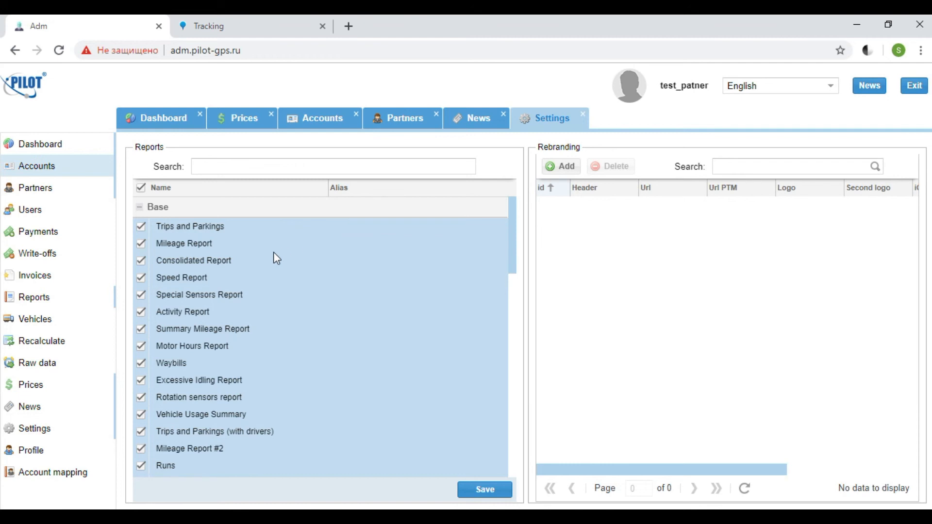
pyautogui.scroll(-15, 254, 255)
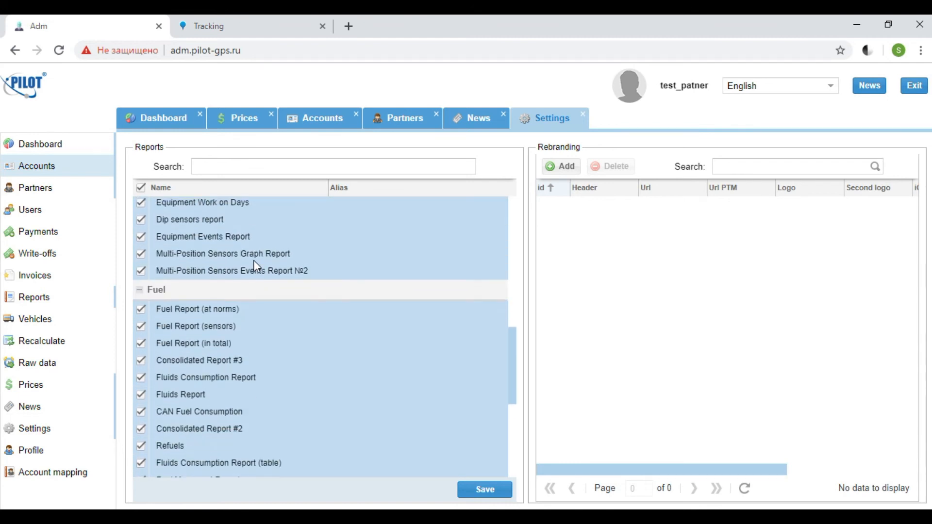
pyautogui.scroll(-5, 257, 267)
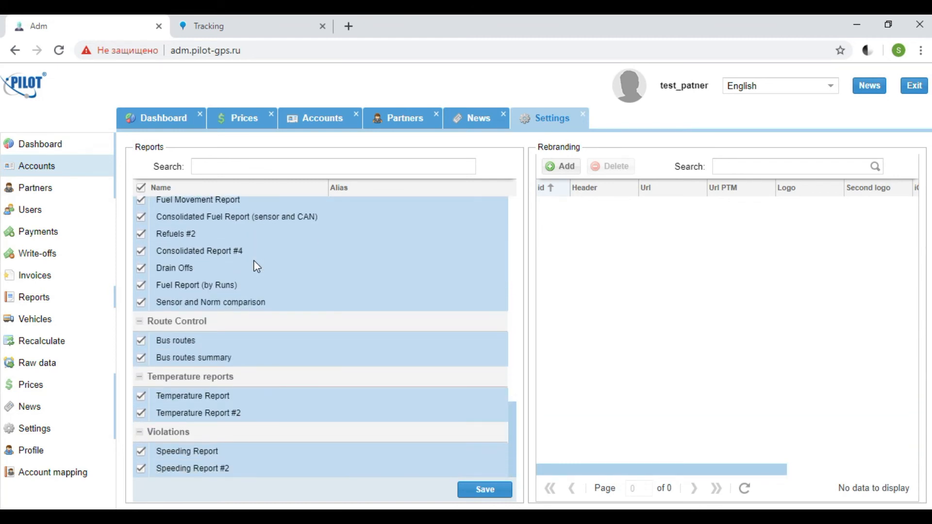
pyautogui.scroll(20, 256, 267)
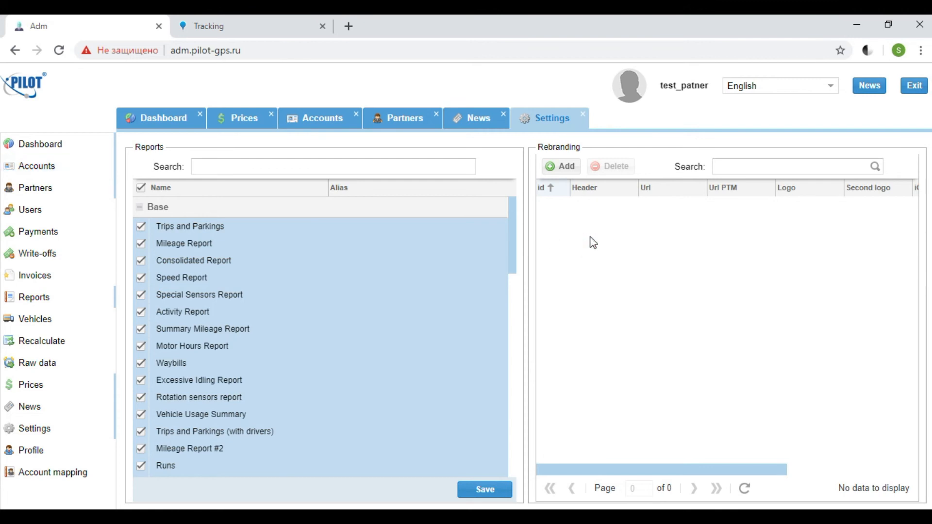
# Step: Open a new Rebranding entry and examine its Header, URL and Theme fields
pyautogui.click(563, 168)
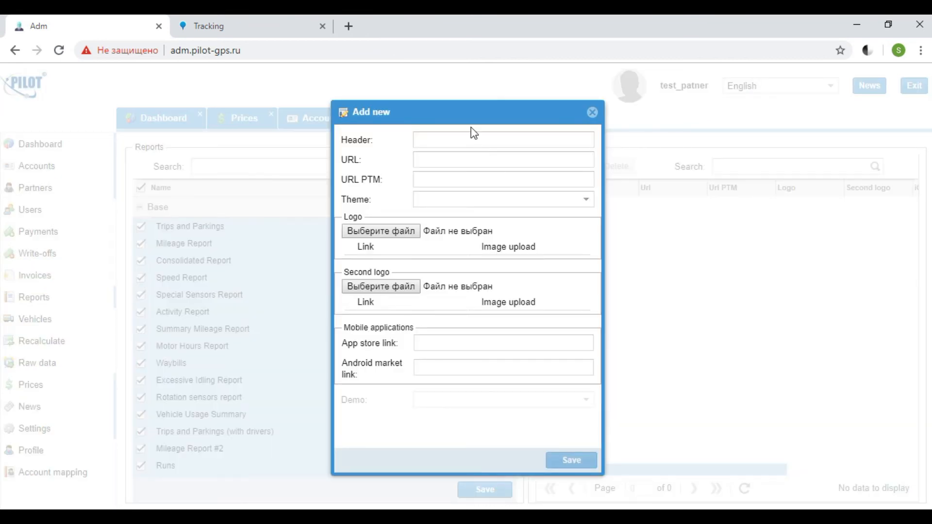
pyautogui.moveTo(467, 111); pyautogui.dragTo(477, 137)
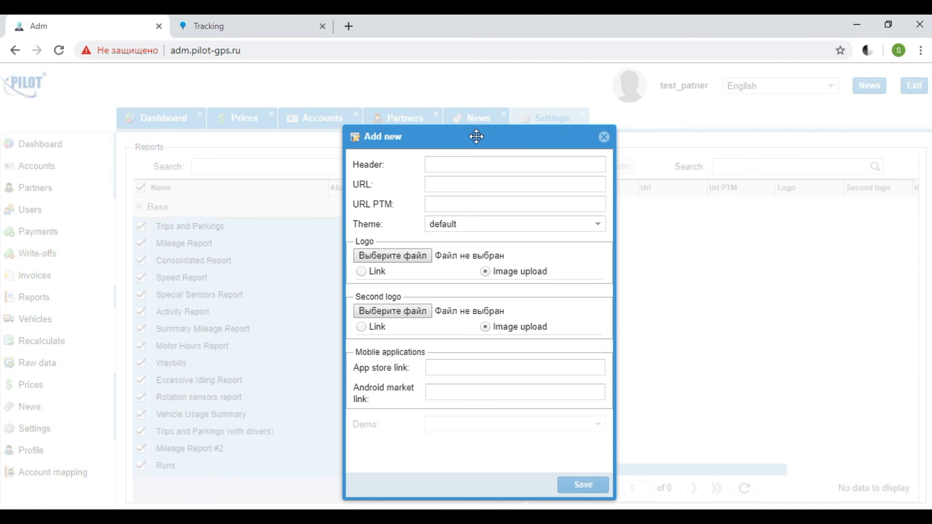
pyautogui.moveTo(477, 137); pyautogui.dragTo(473, 118)
pyautogui.click(441, 145)
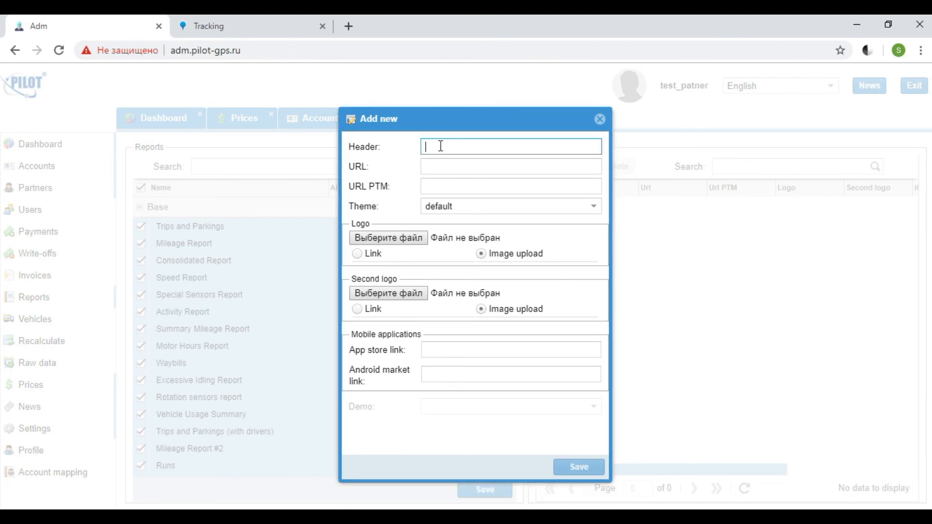
pyautogui.click(440, 166)
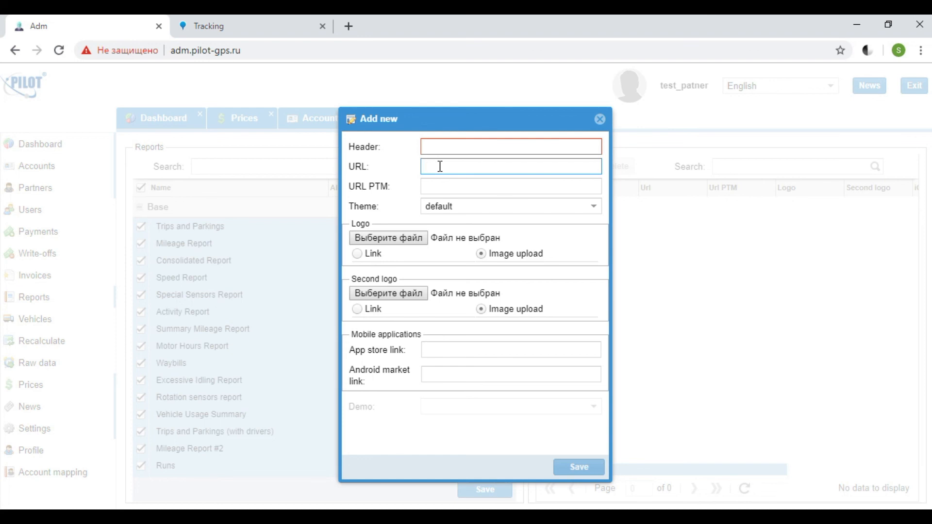
pyautogui.click(446, 207)
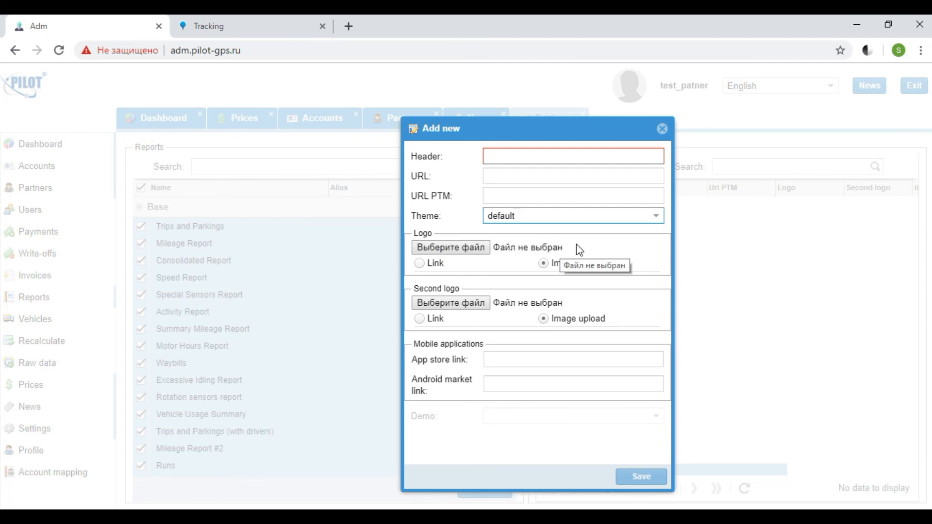
# Step: Examine the App store and Android market link fields of the Rebranding entry, and close it without saving
pyautogui.click(490, 360)
pyautogui.click(499, 383)
pyautogui.click(500, 359)
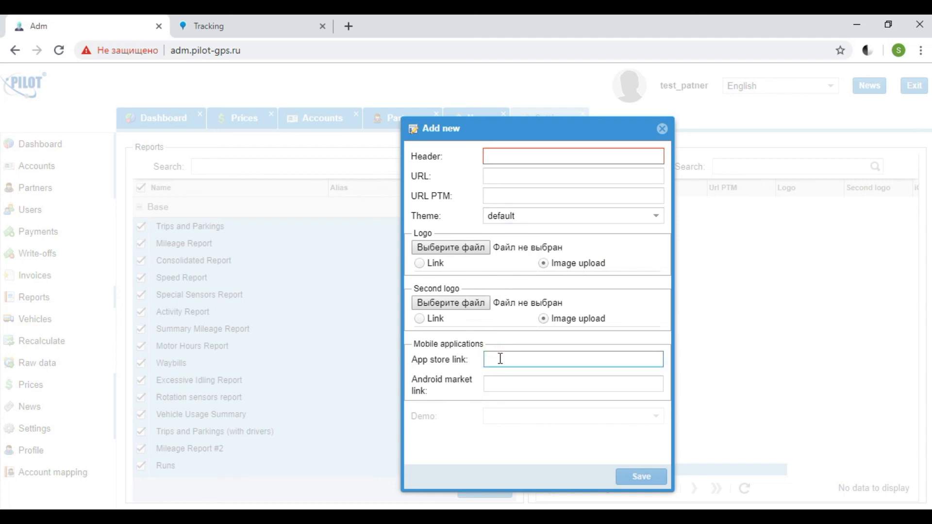
pyautogui.click(497, 385)
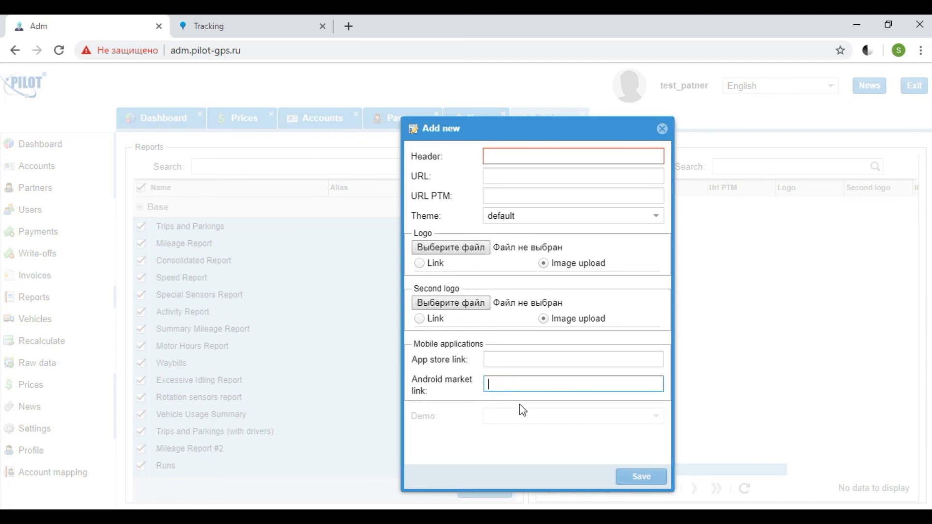
pyautogui.click(662, 128)
# Step: View the avatar and main settings in the Profile section, and open the Account mapping list
pyautogui.click(41, 451)
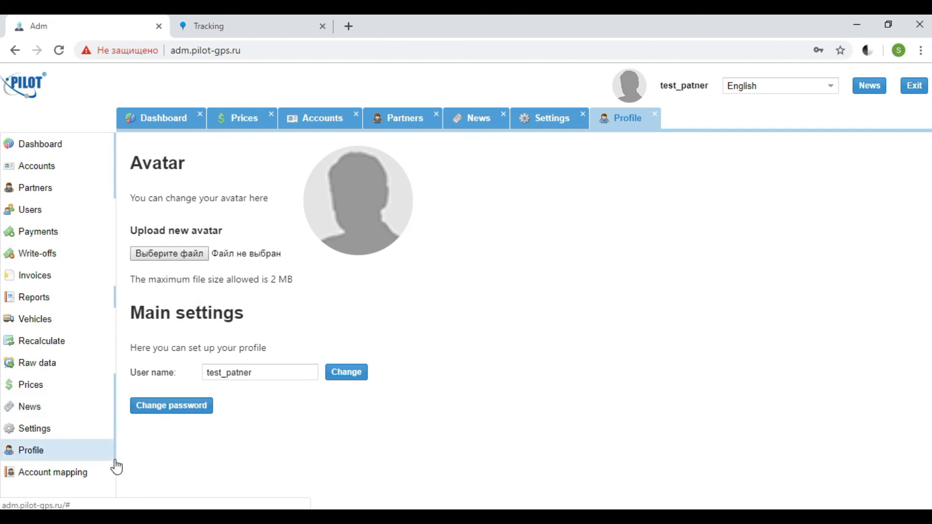
pyautogui.click(47, 473)
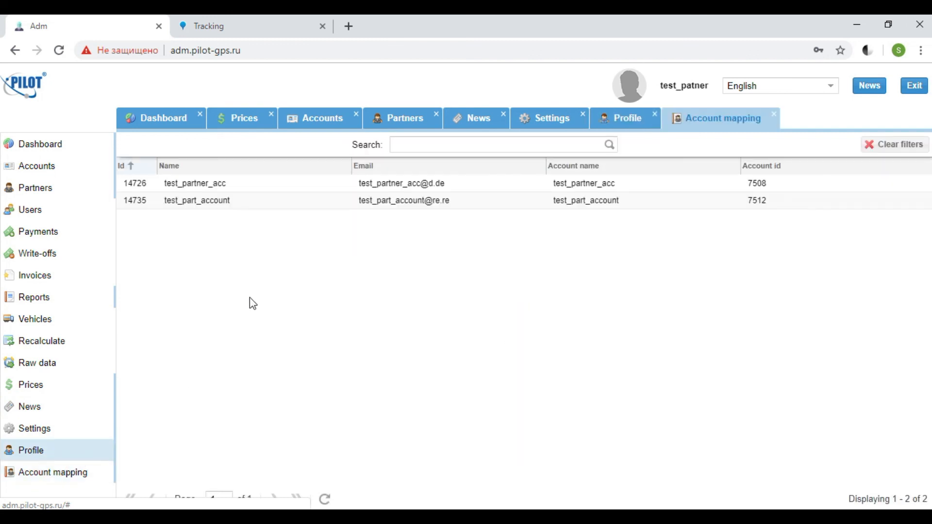